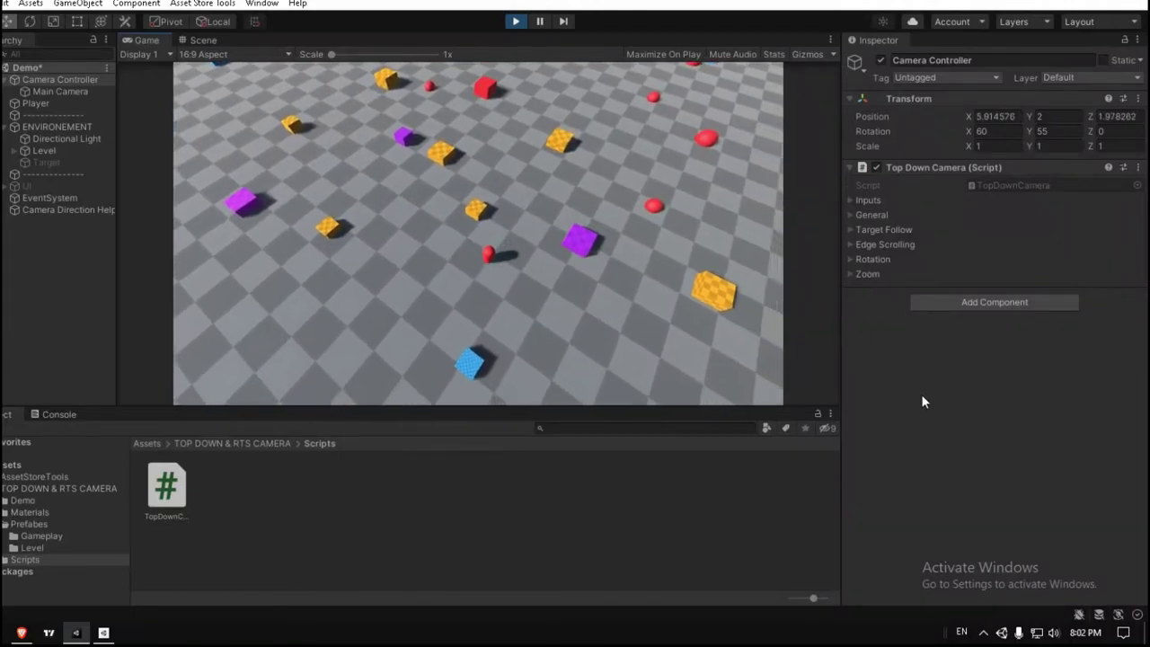
Step: Test edge scrolling, player movement and camera recentering in the running scene, and exit play mode
key(s)
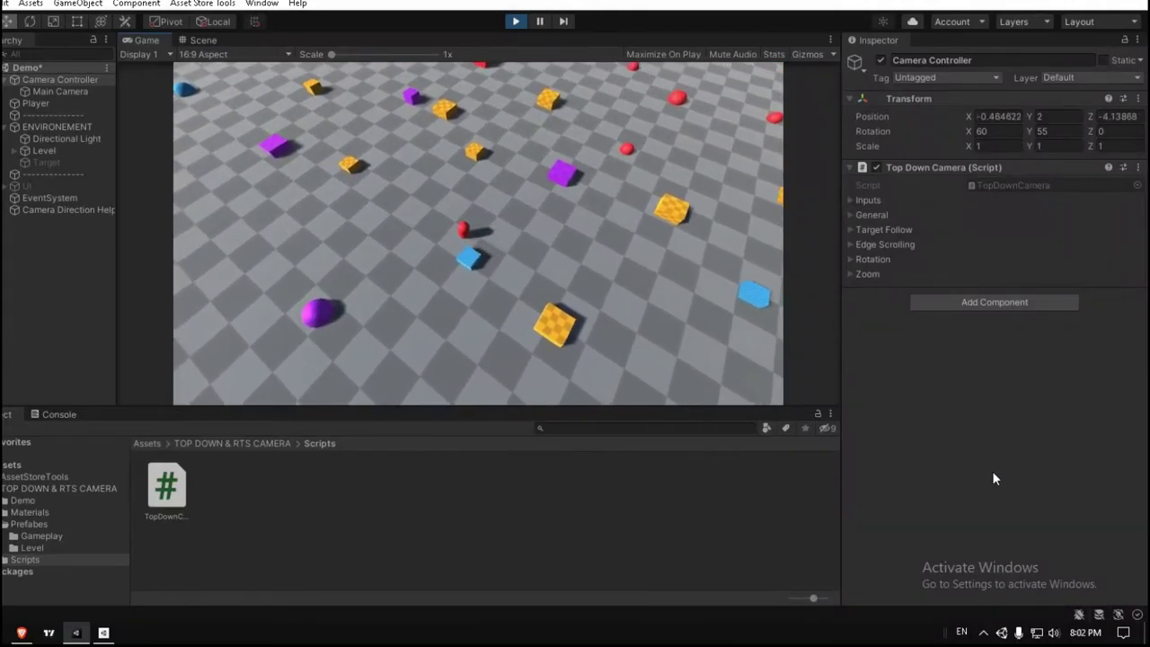
key(s)
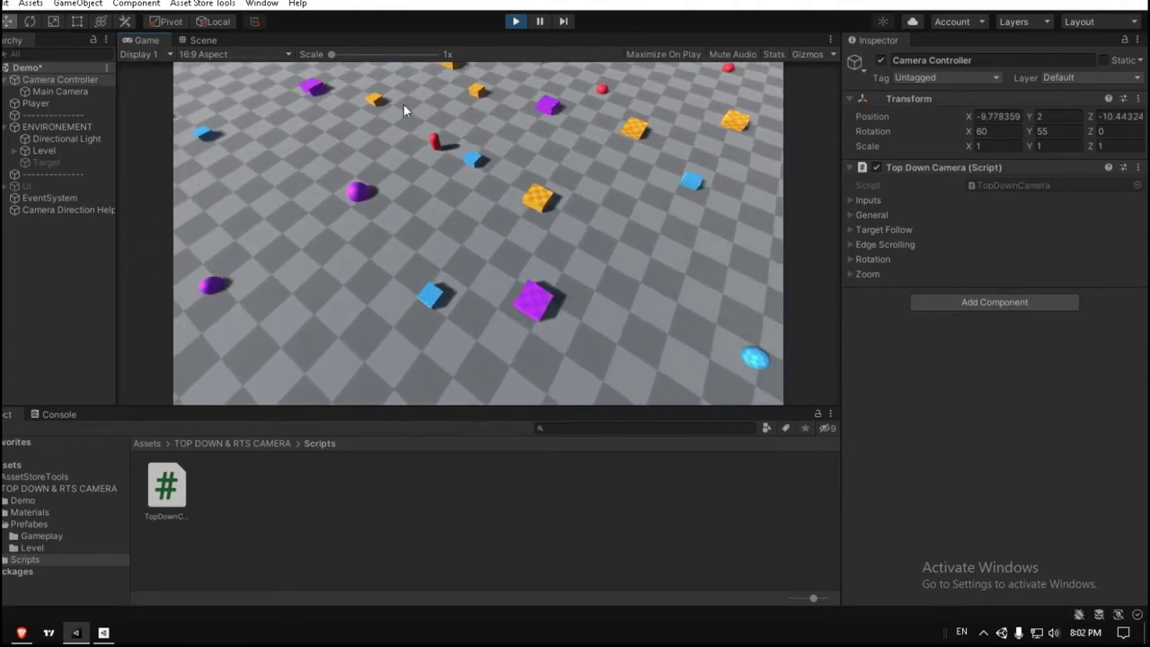
mouse_move(785, 70)
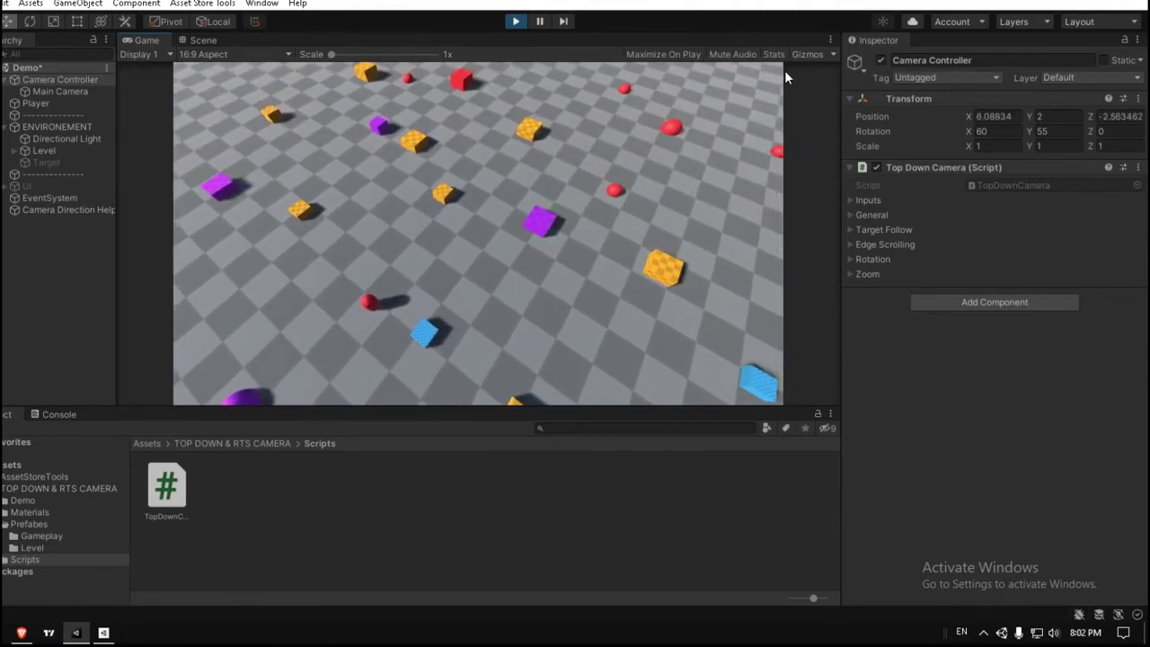
mouse_move(138, 135)
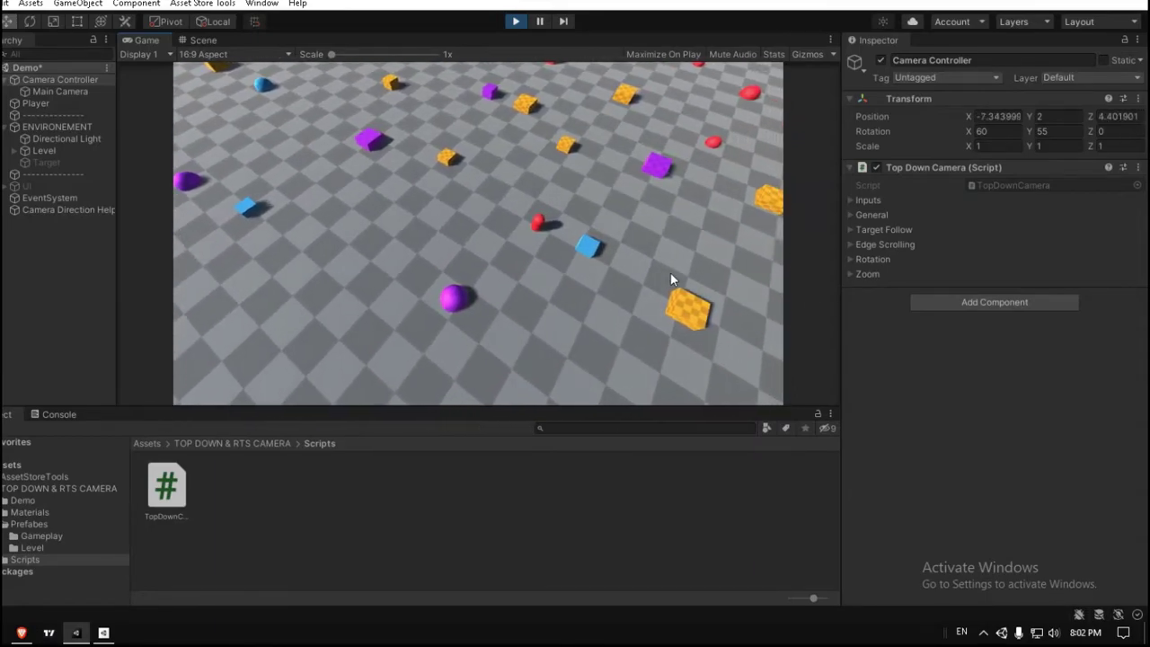
key(w)
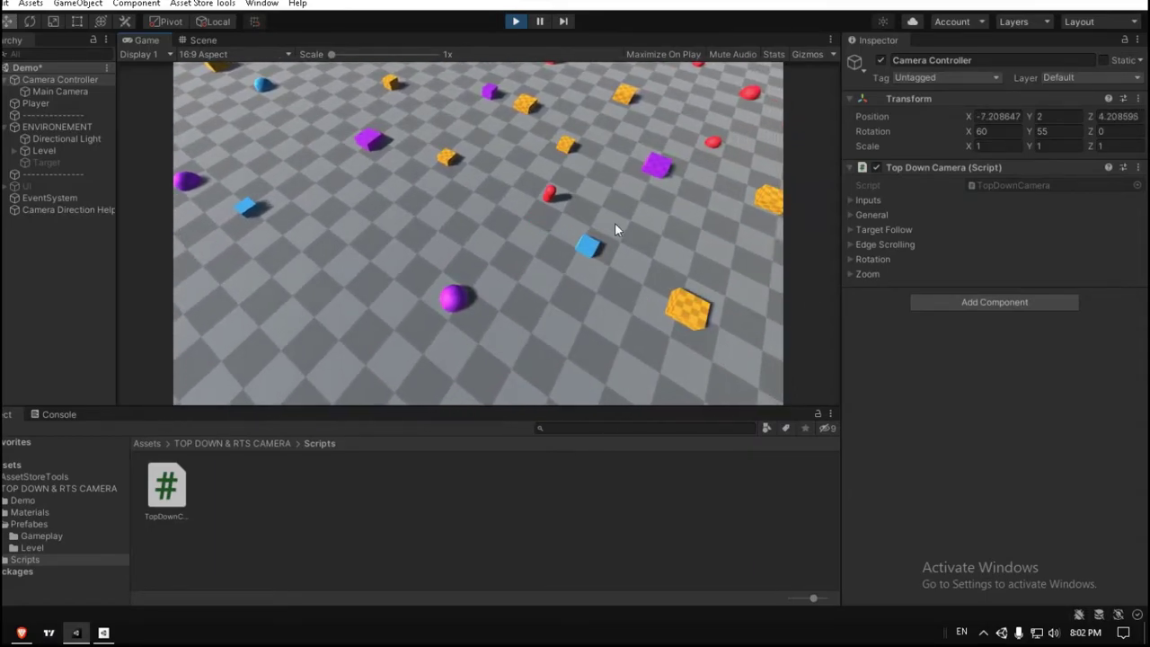
key(a)
key(s)
key(space)
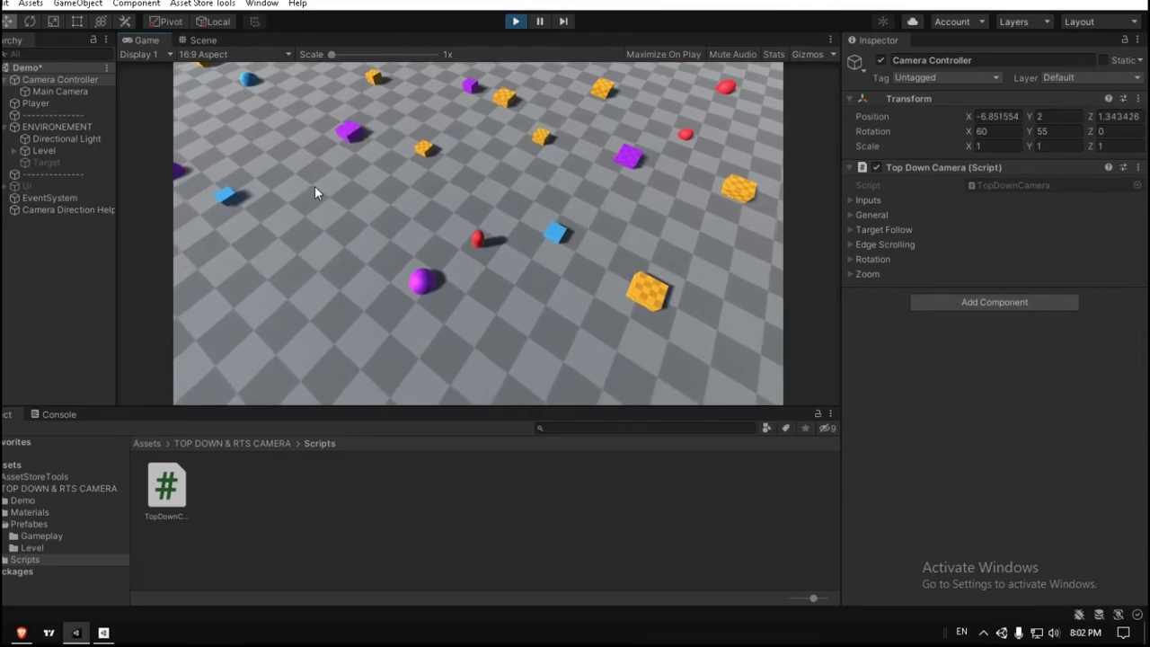
click(518, 22)
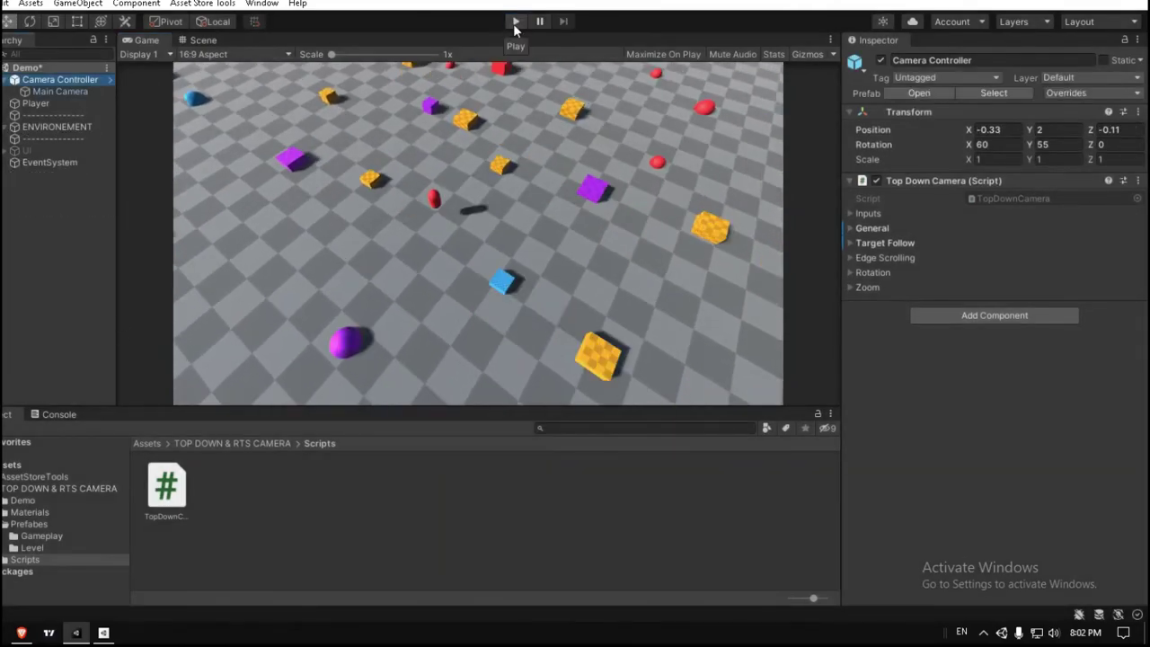
Step: Run the scene again to check how the camera scrolls at the view edges, and stop it
click(515, 22)
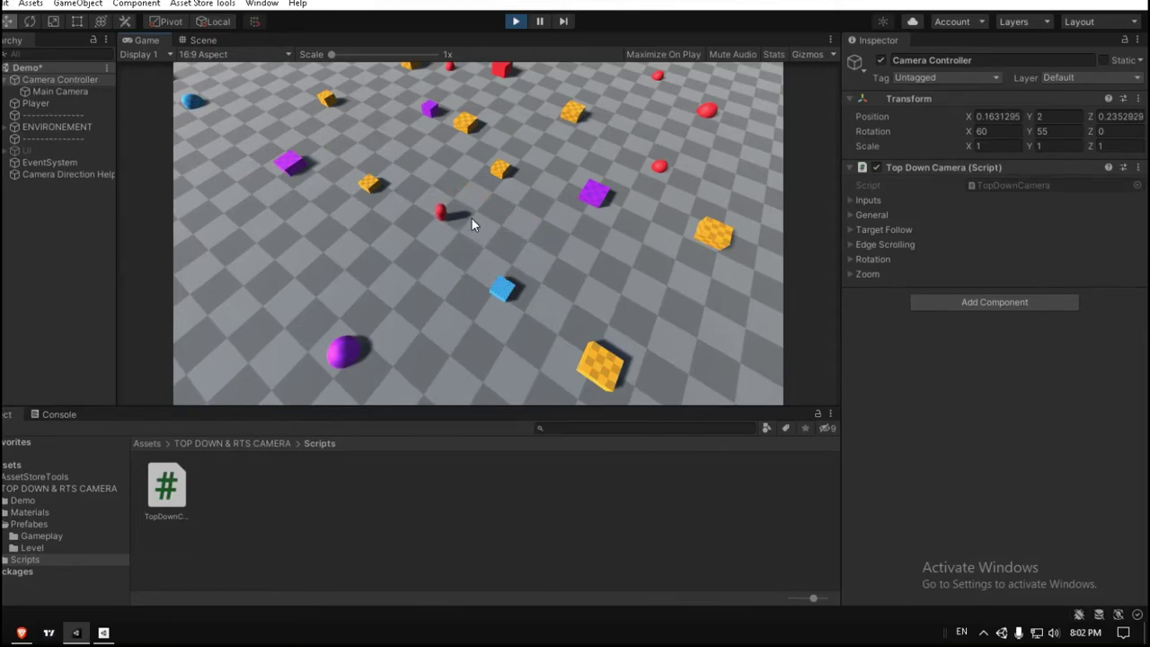
mouse_move(523, 35)
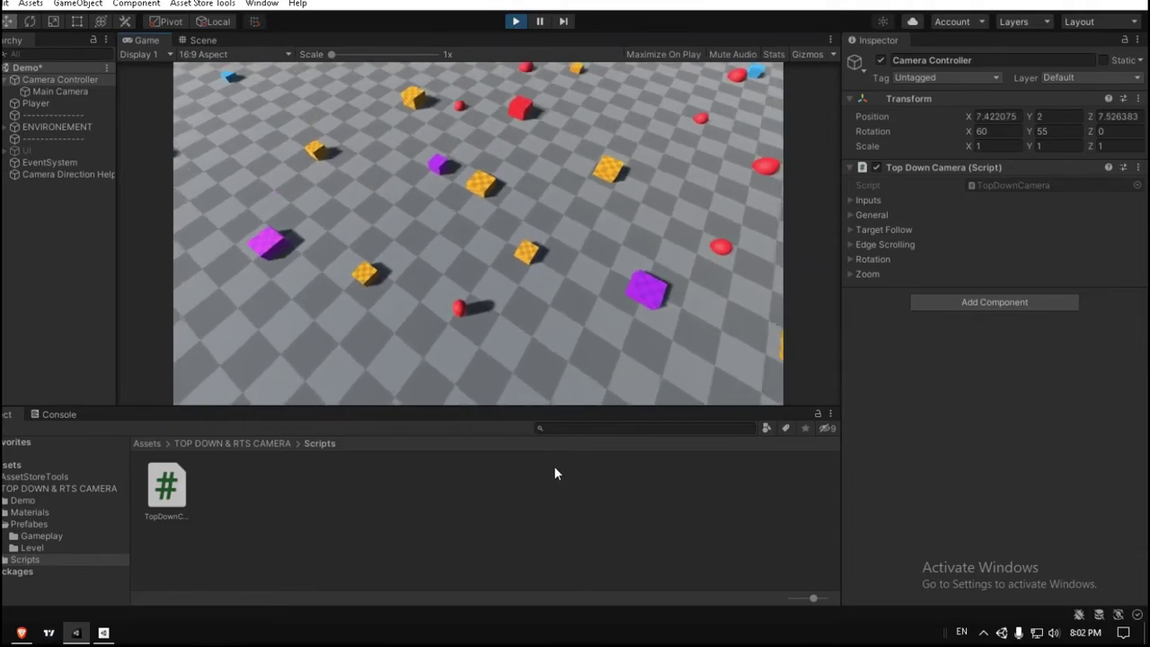
click(511, 22)
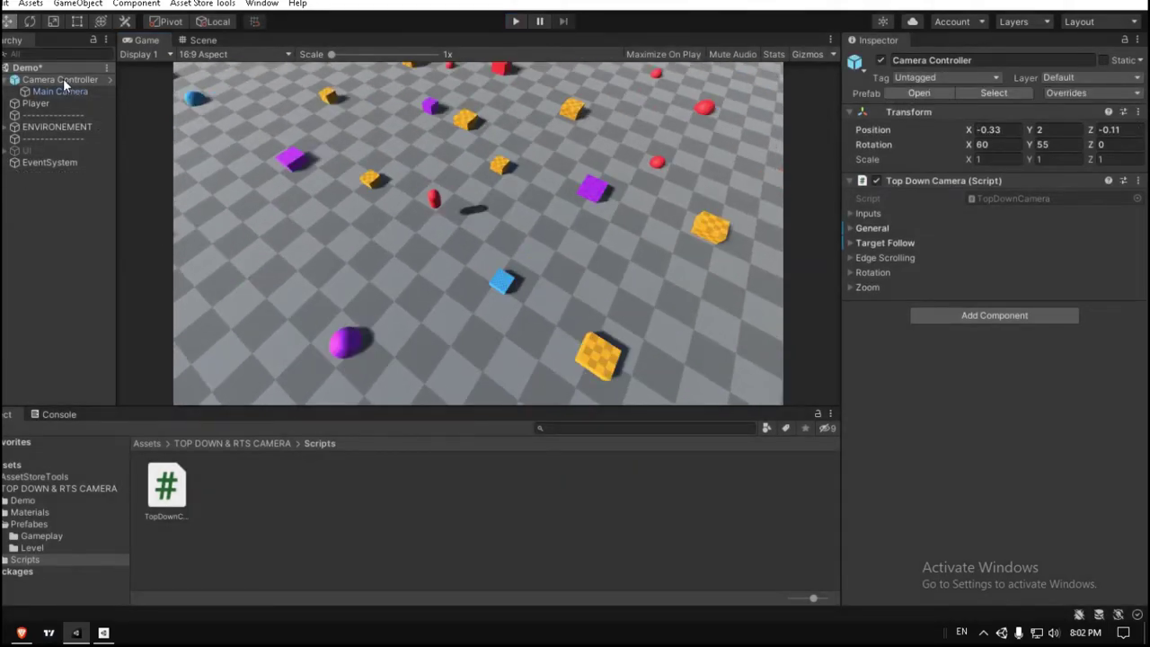
Step: Inspect the Main Camera child object's components and reselect its parent, Camera Controller
click(63, 80)
click(49, 92)
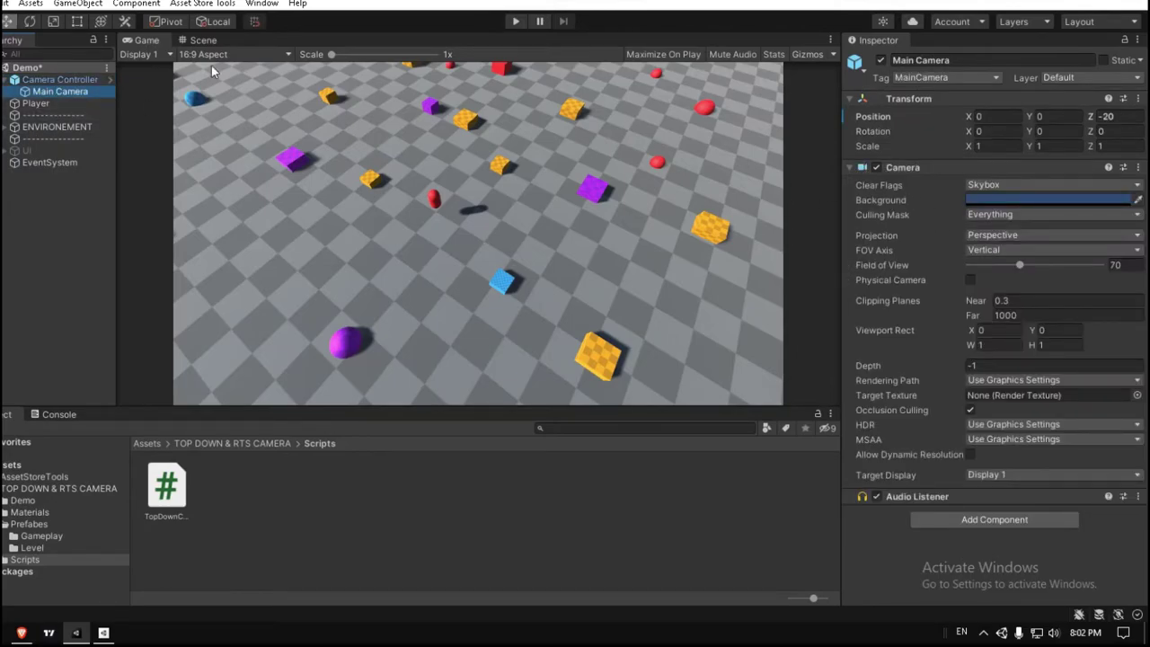
click(63, 80)
click(64, 90)
click(64, 80)
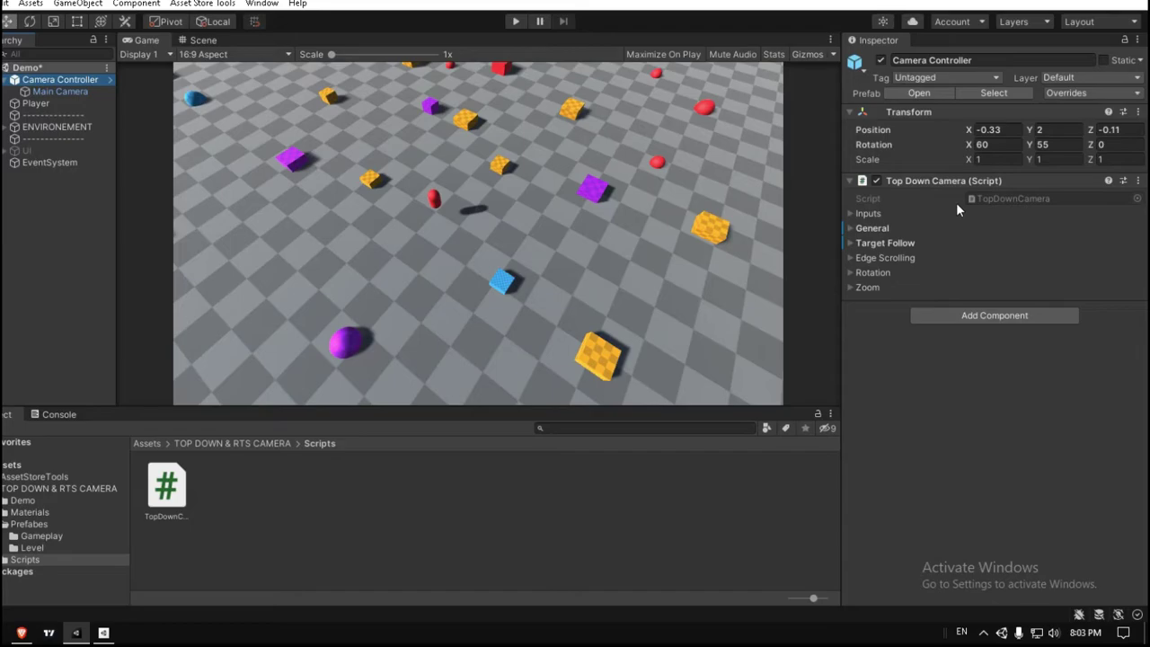
Step: Examine the Inputs, General, Target Follow, Edge Scrolling and Rotation settings of the Top Down Camera script, and collapse them
click(850, 214)
click(850, 214)
click(851, 228)
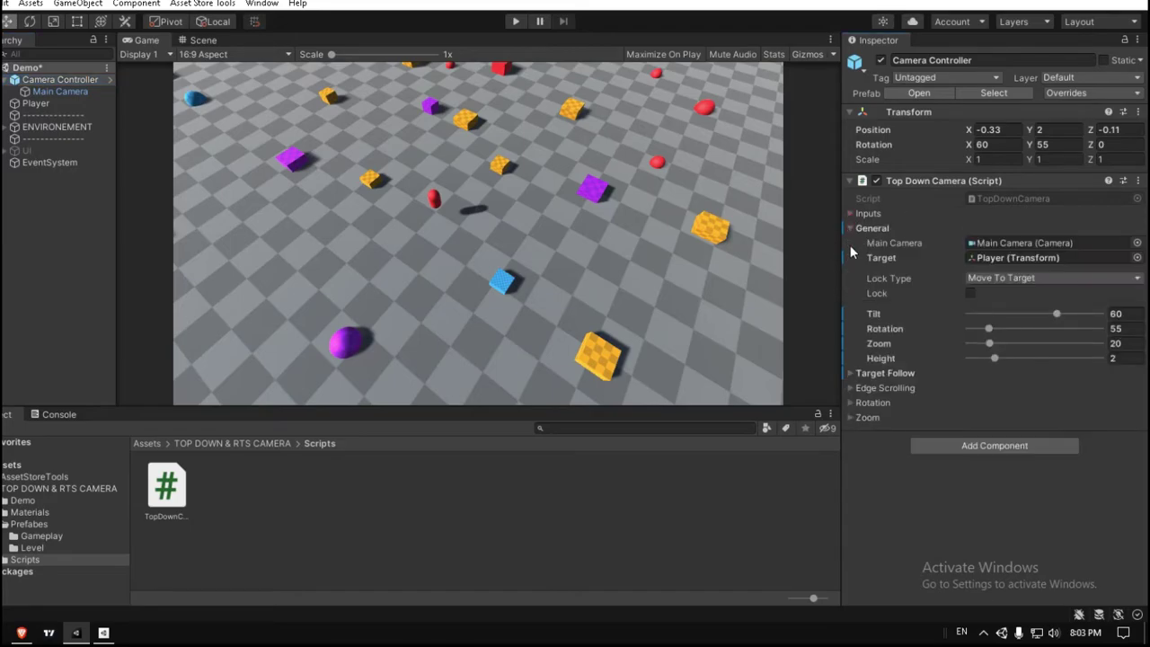
click(853, 372)
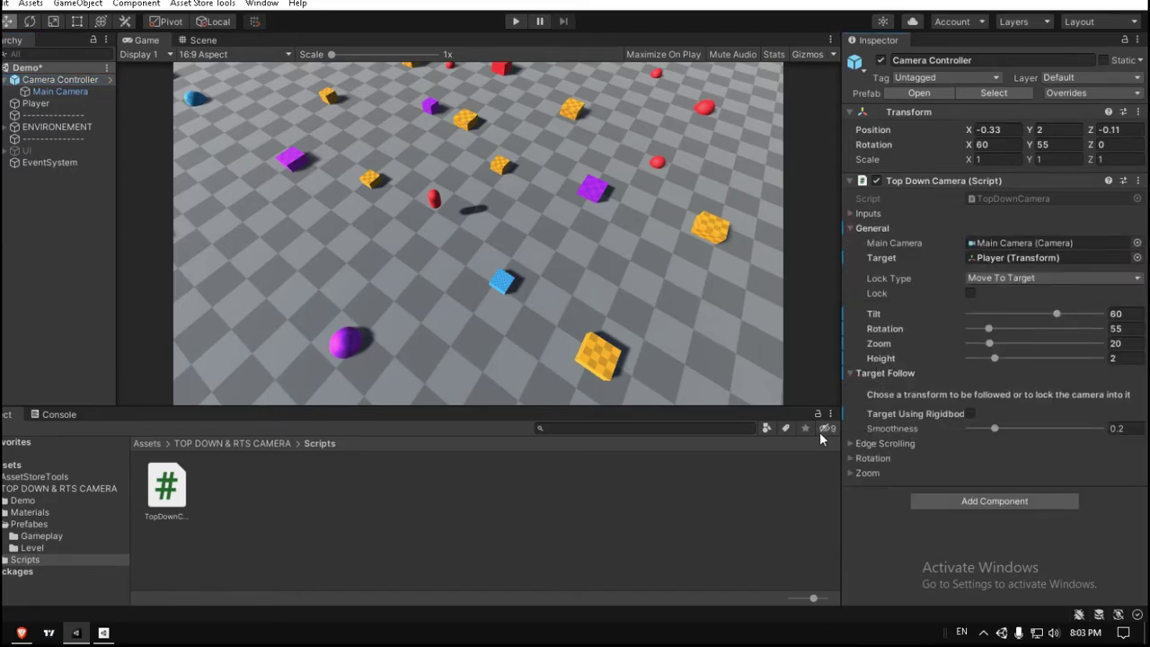
click(850, 442)
scroll(871, 443, down, 3)
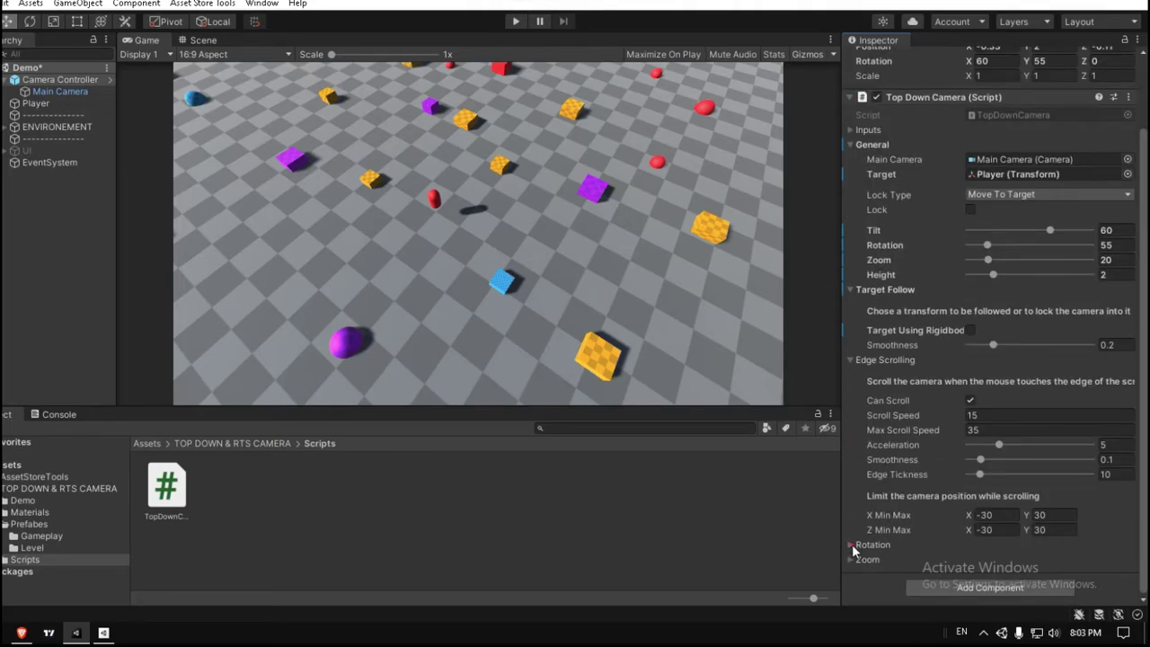
click(853, 544)
click(853, 544)
click(854, 359)
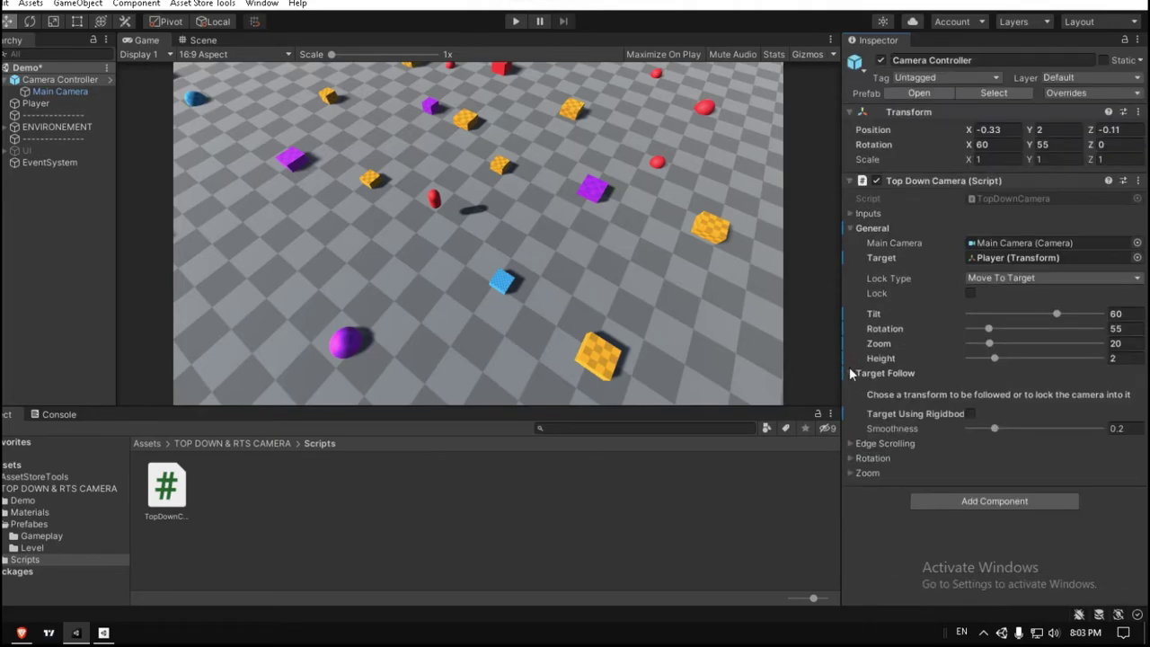
click(850, 372)
click(850, 228)
Step: Run the scene, scroll the camera toward several edges of the game view, and stop the scene
click(514, 22)
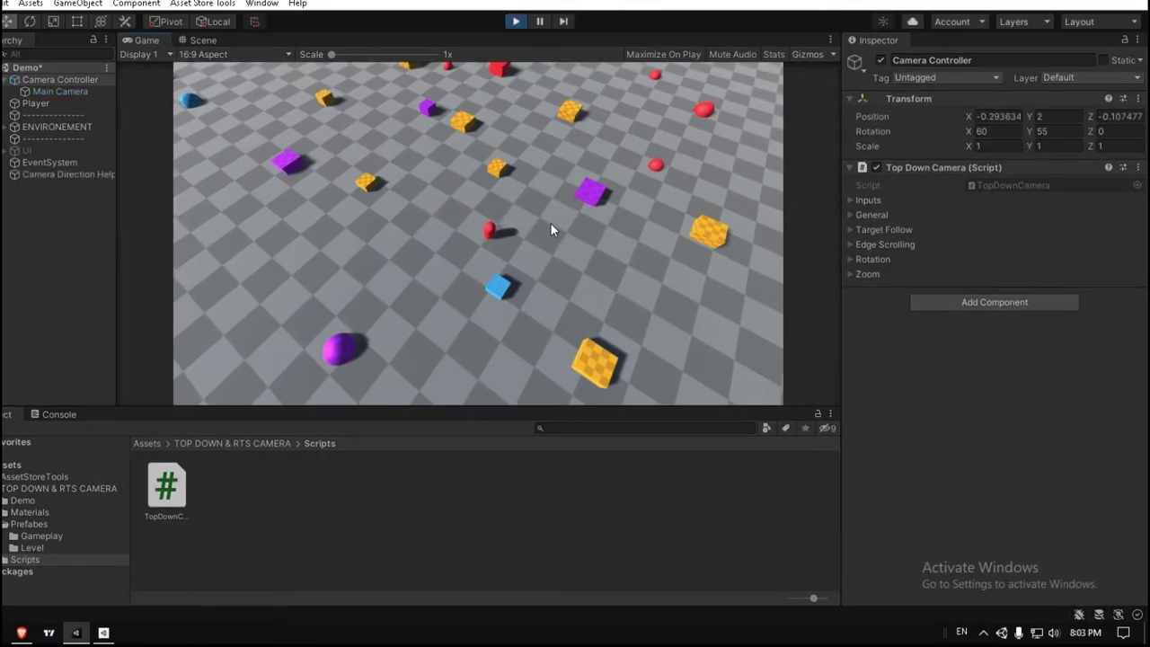
mouse_move(786, 236)
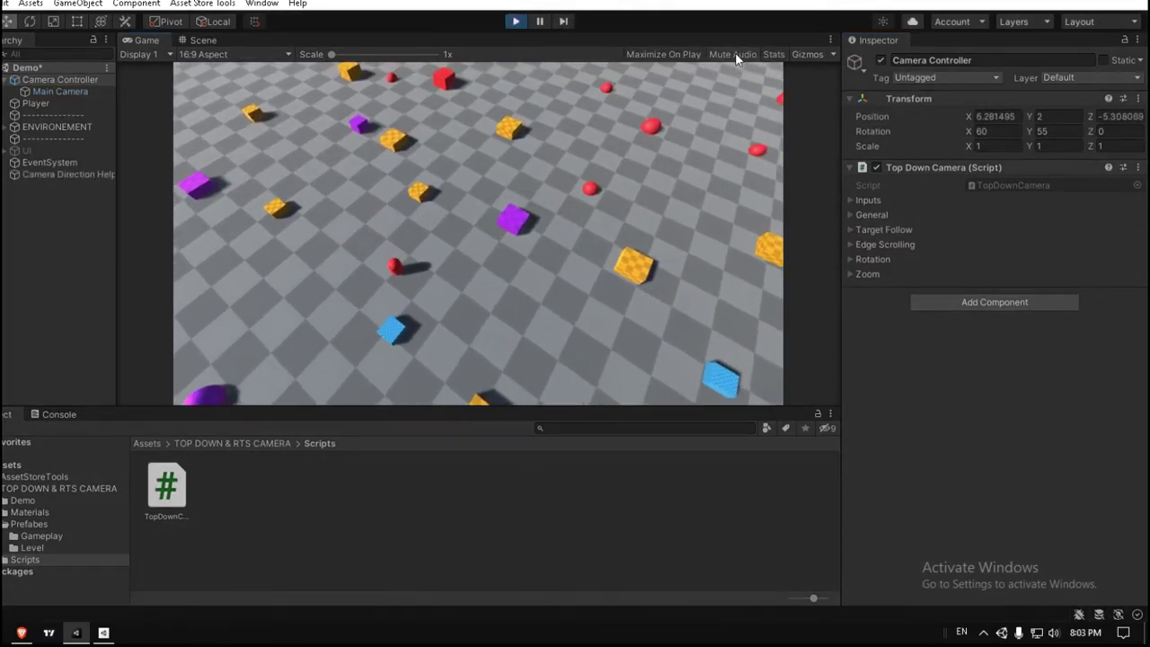
mouse_move(170, 393)
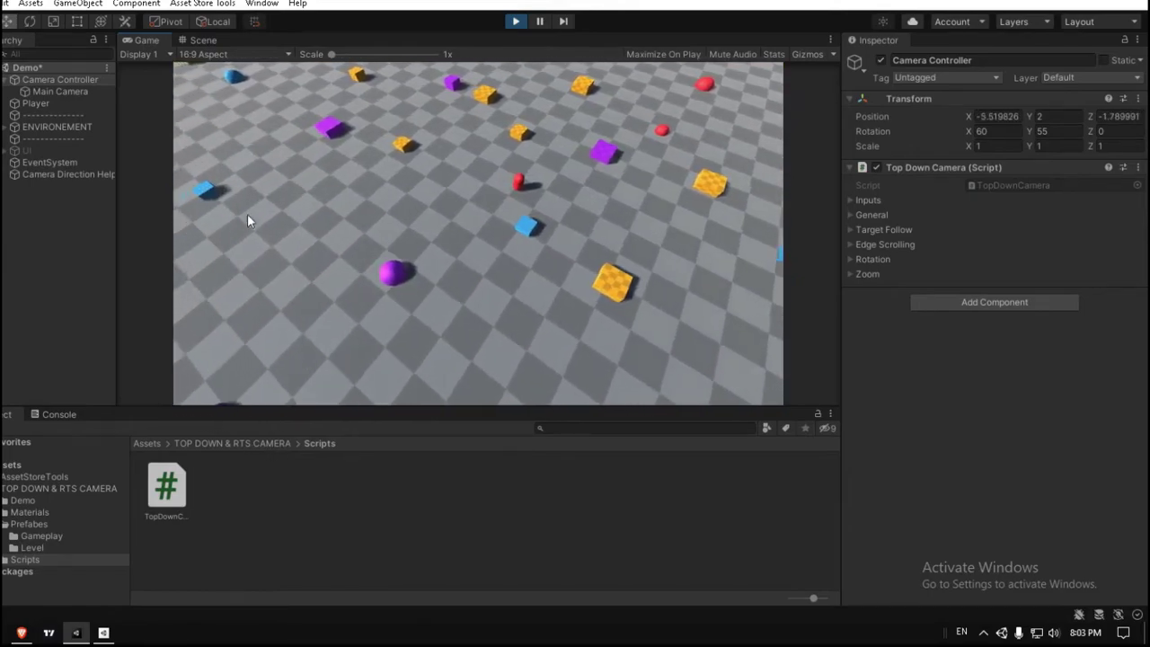
mouse_move(441, 67)
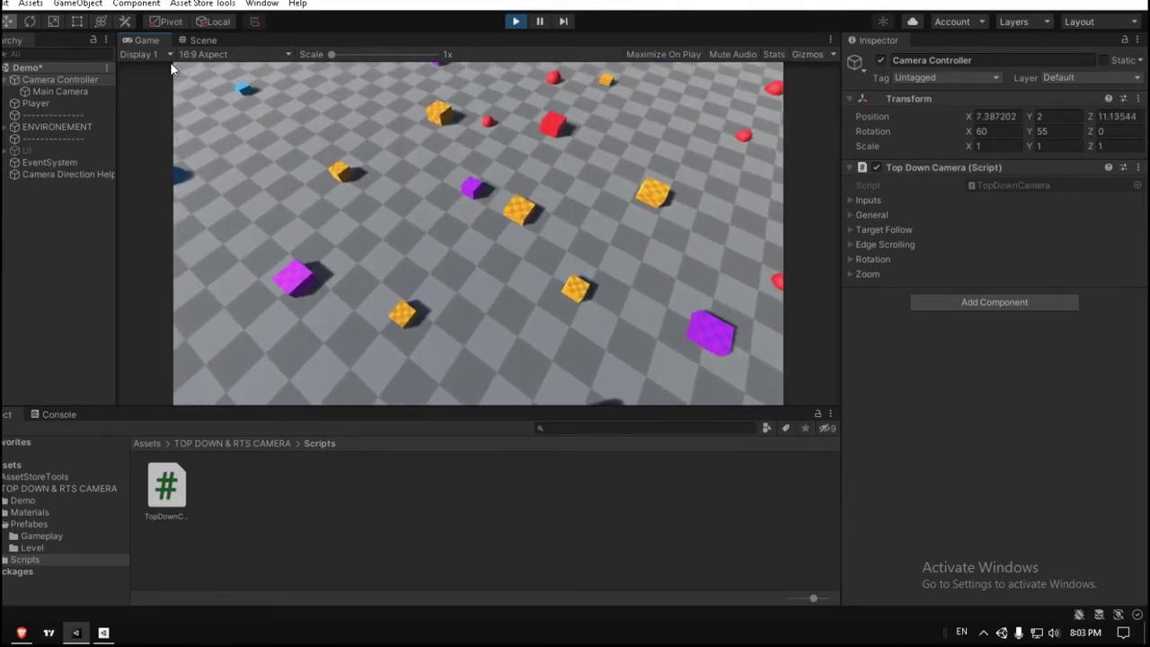
mouse_move(178, 62)
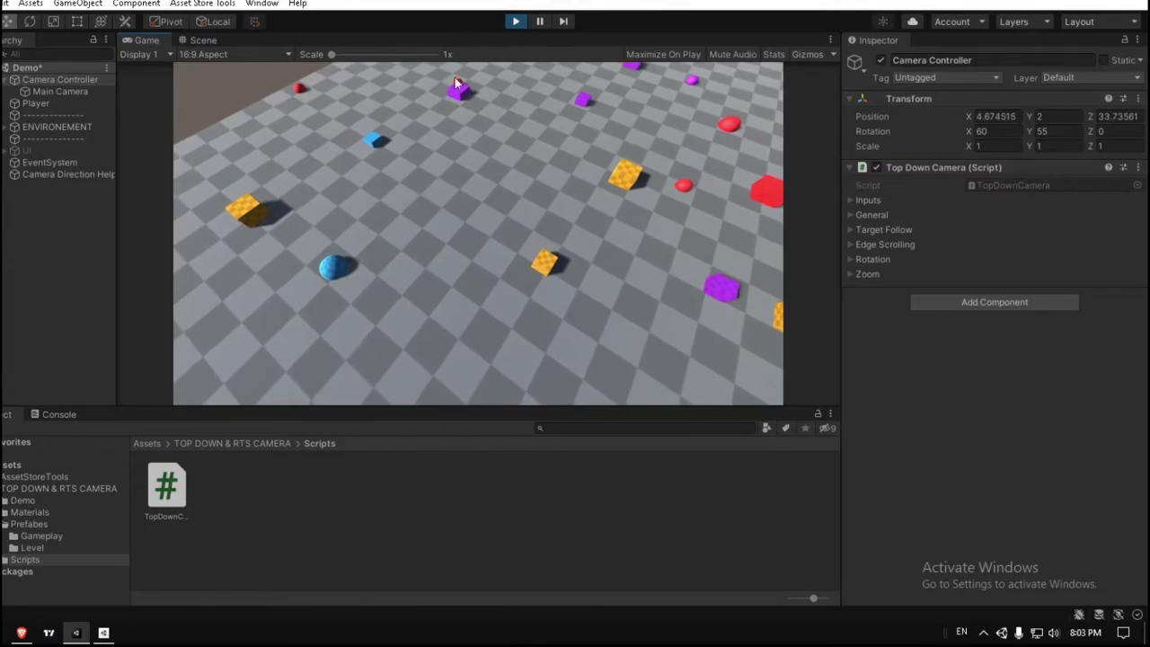
click(515, 24)
Step: Expand Camera Controller's Edge Scrolling settings, run the scene to test scrolling and recentering on the player, and stop it
click(59, 80)
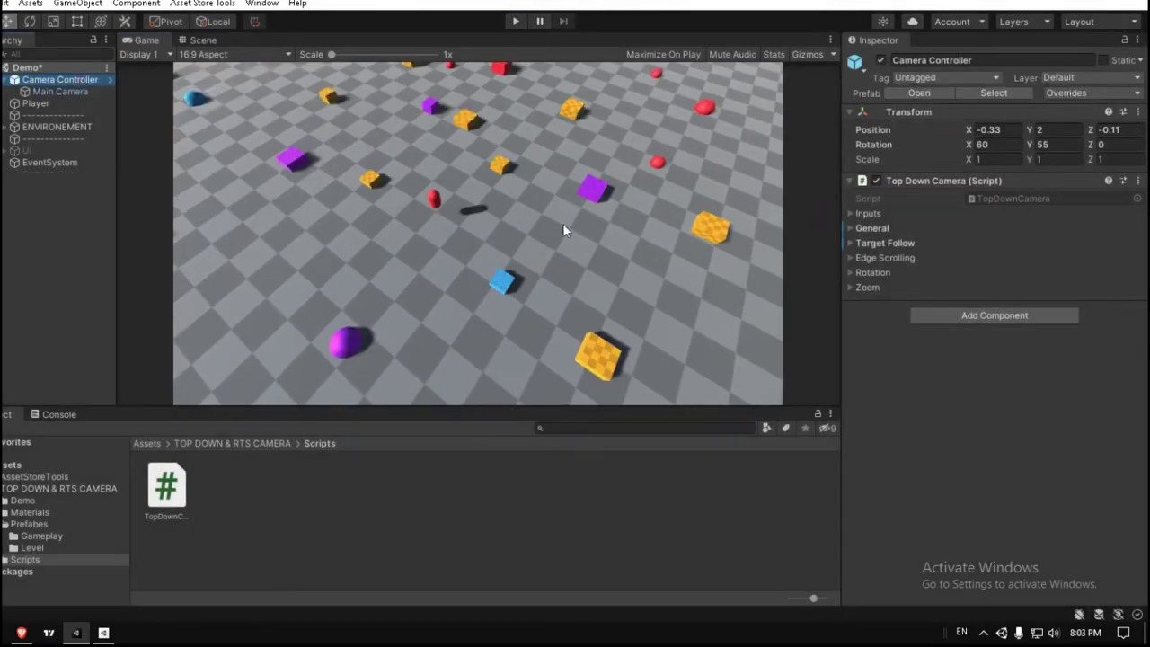
click(851, 258)
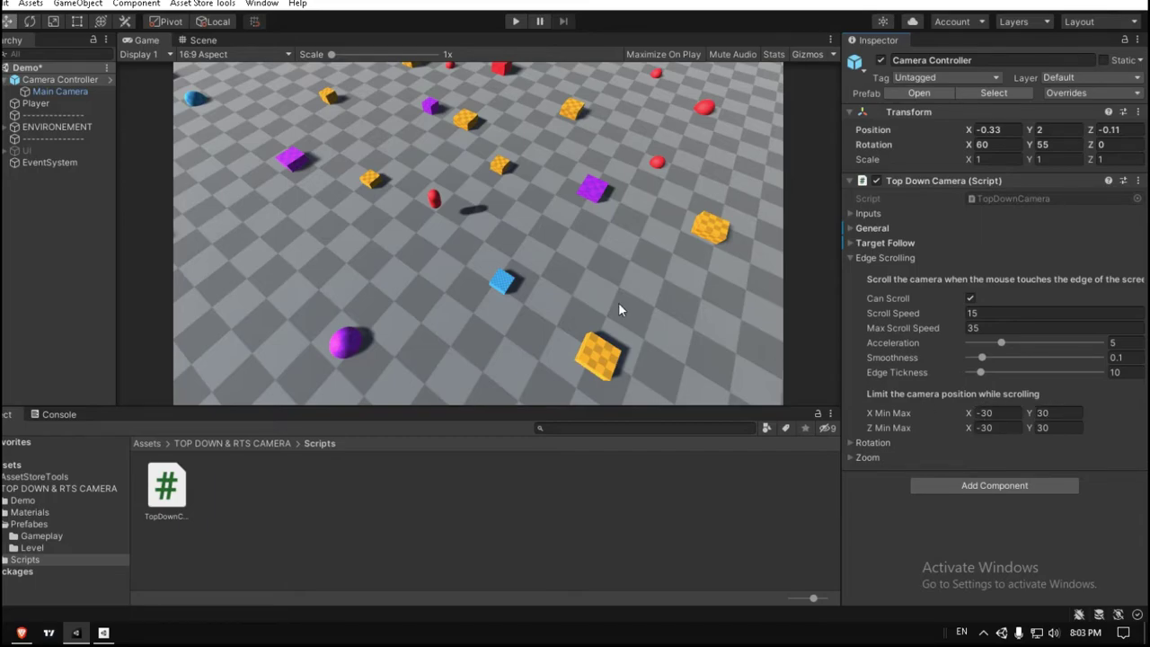
click(512, 21)
click(513, 22)
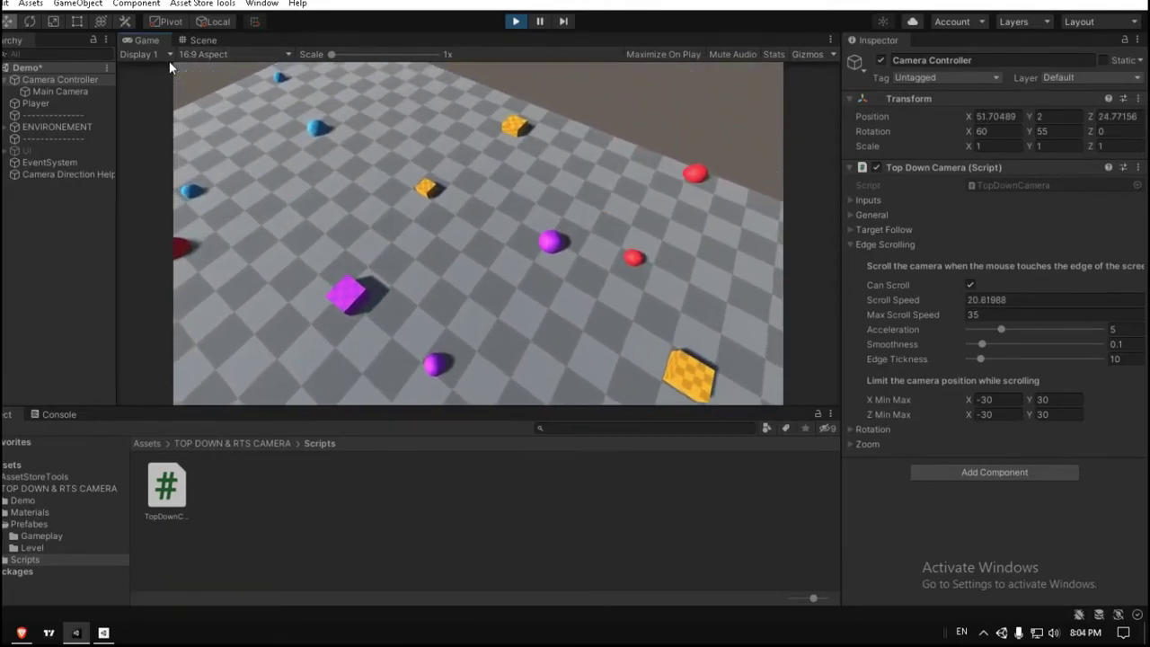
key(space)
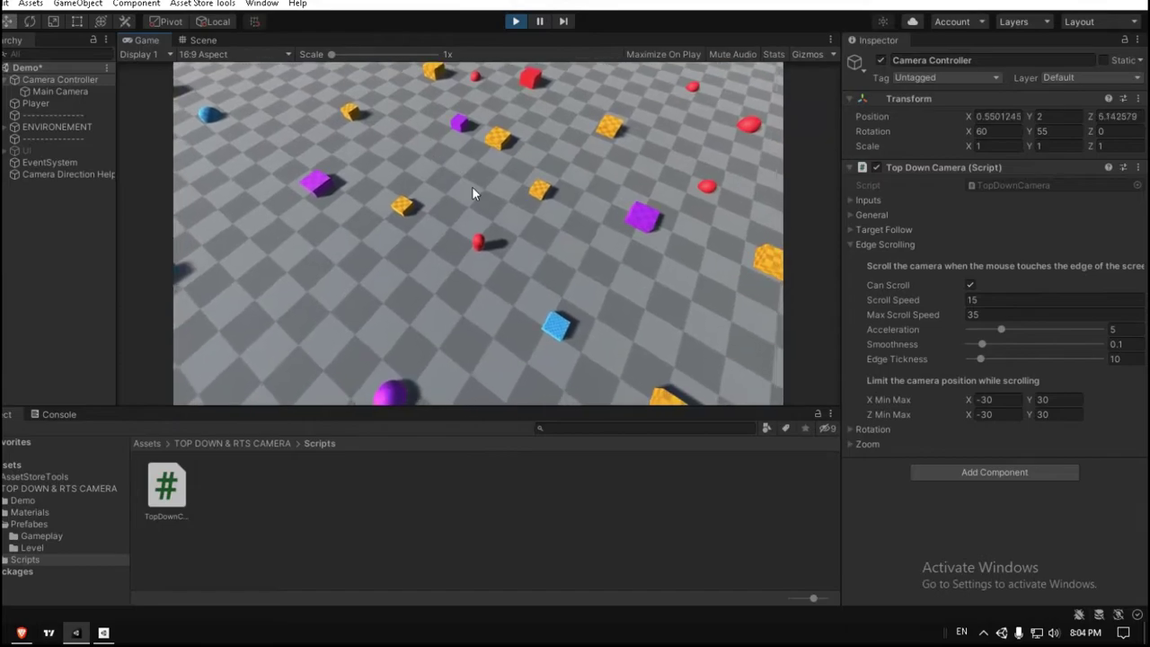
click(515, 21)
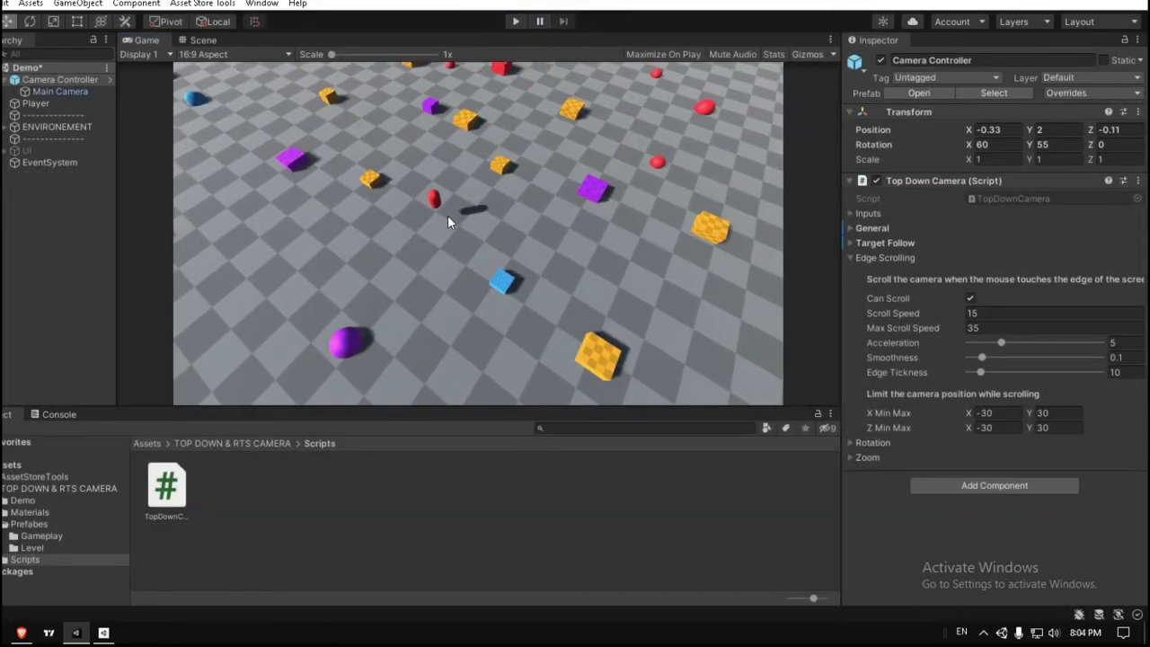
Step: Enable Lock in the General settings of Camera Controller's Top Down Camera script
click(852, 244)
click(851, 241)
click(851, 229)
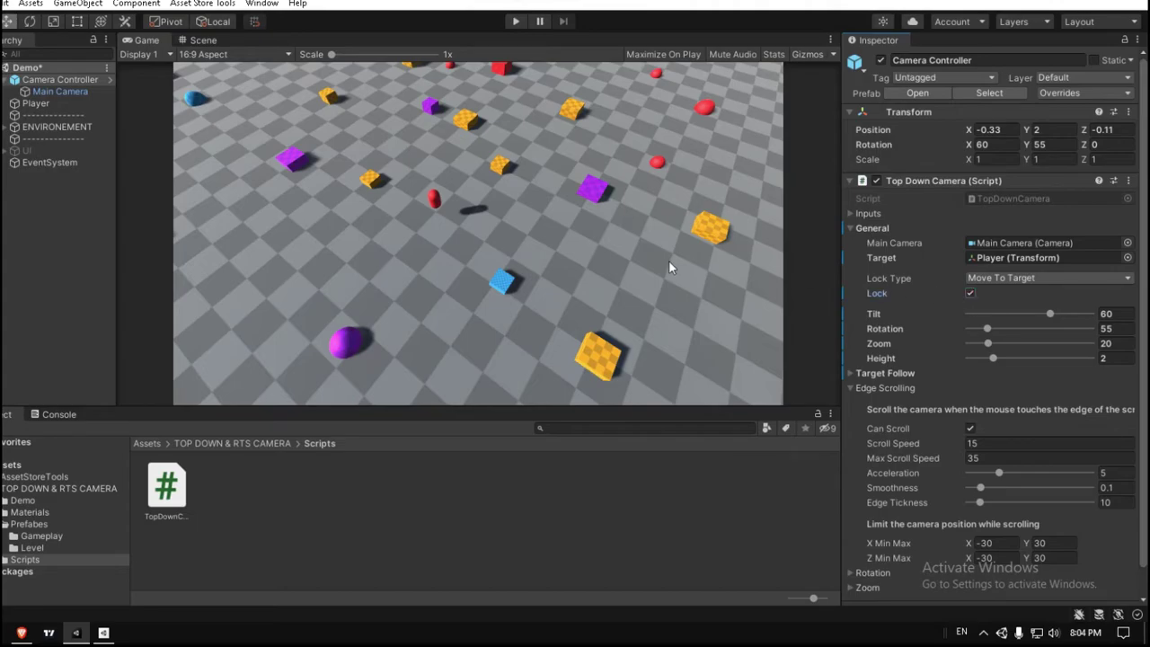
Step: Test the locked camera in play mode with Lock Type at Move To Target, including toggling the lock, and stop the scene
click(517, 24)
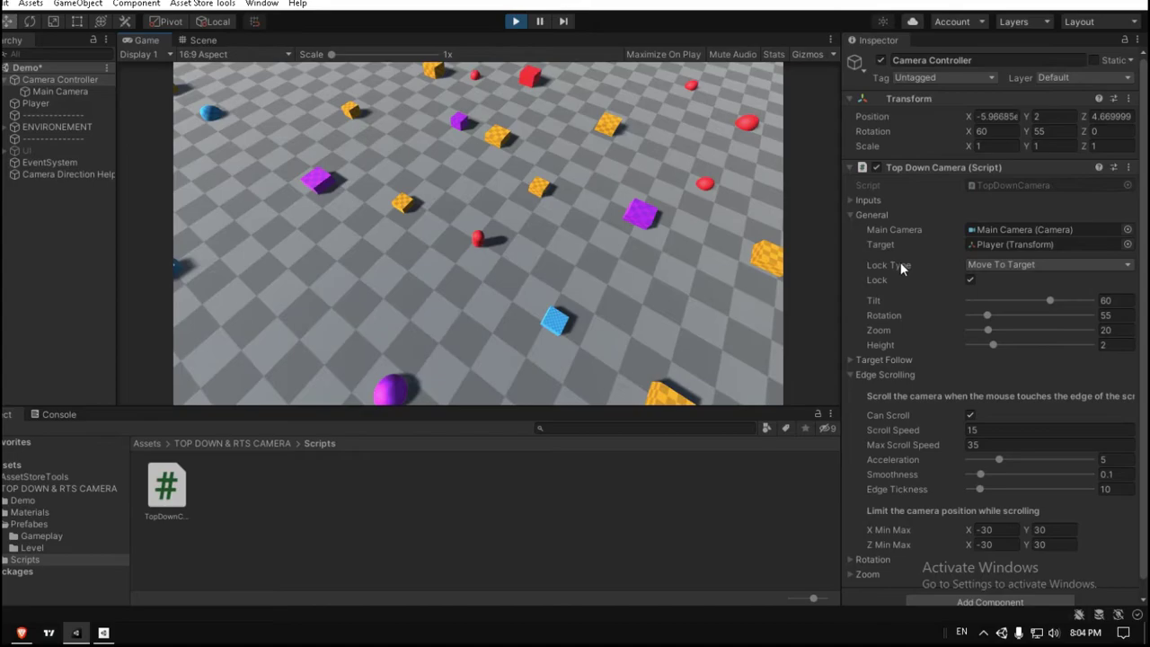
click(993, 264)
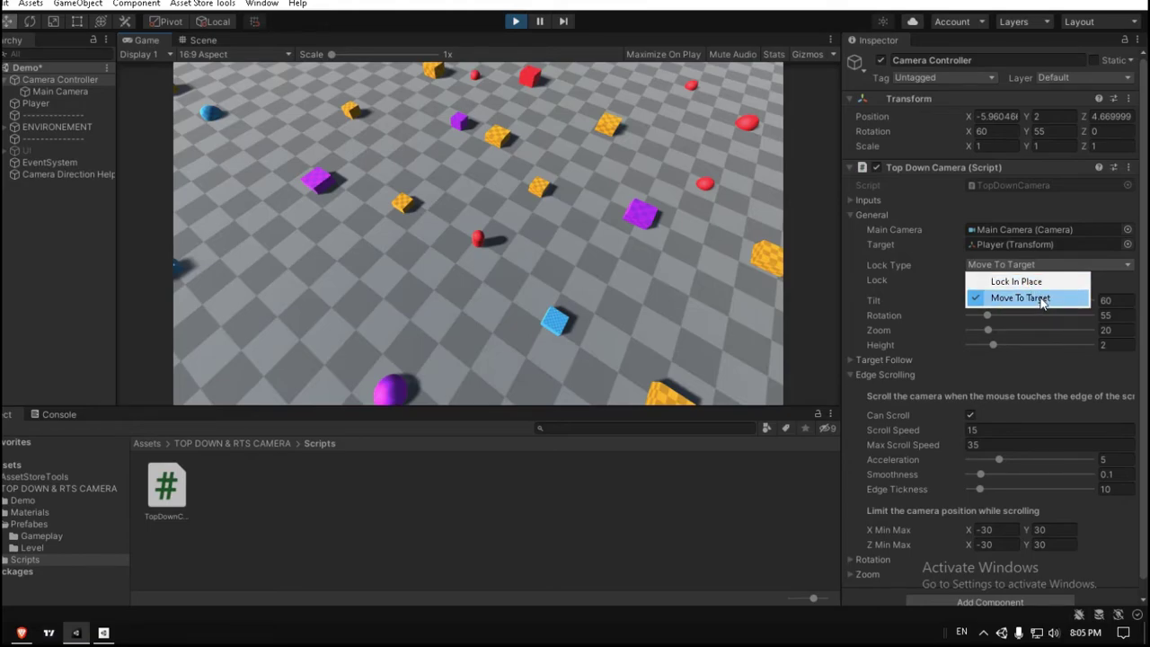
click(517, 22)
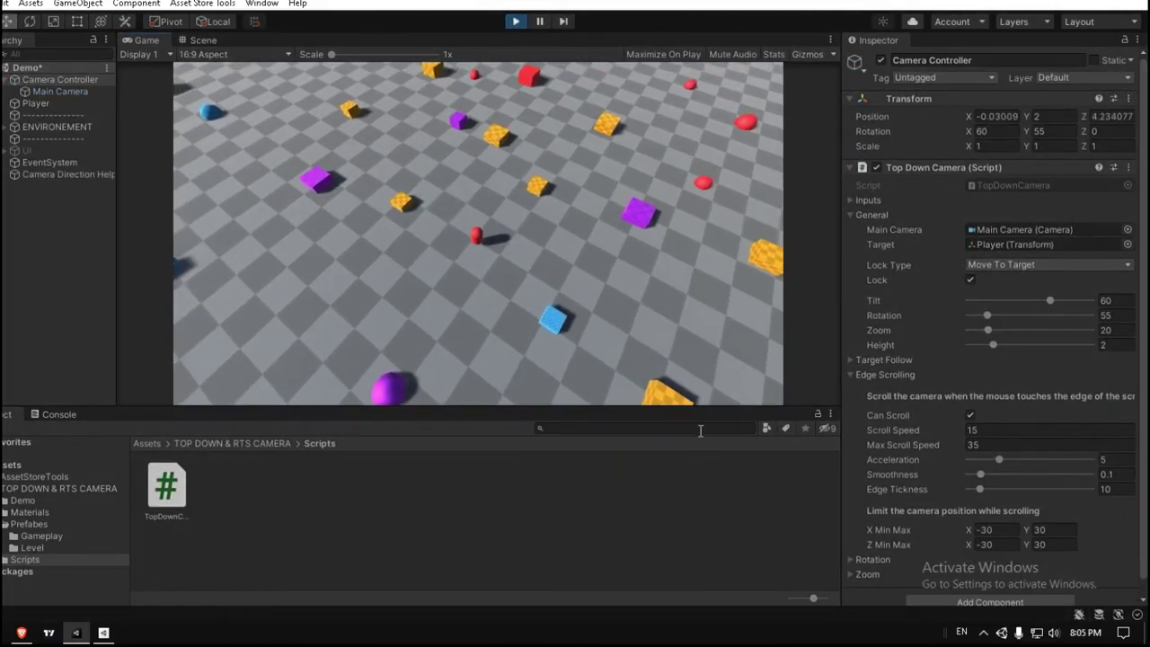
key(space)
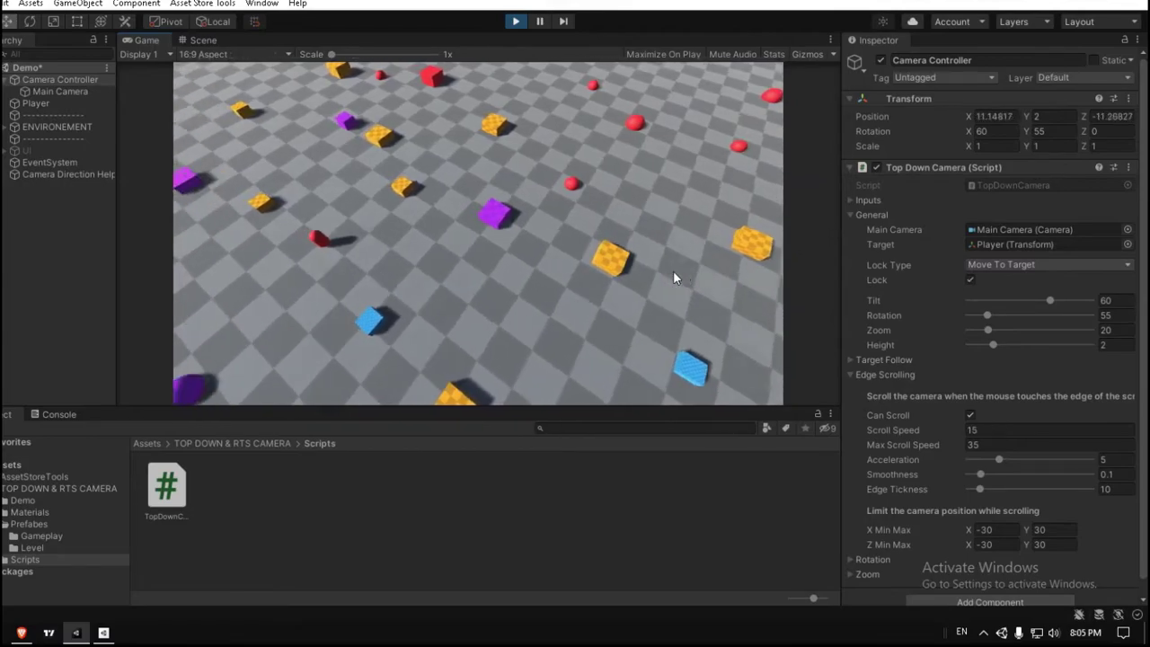
click(515, 21)
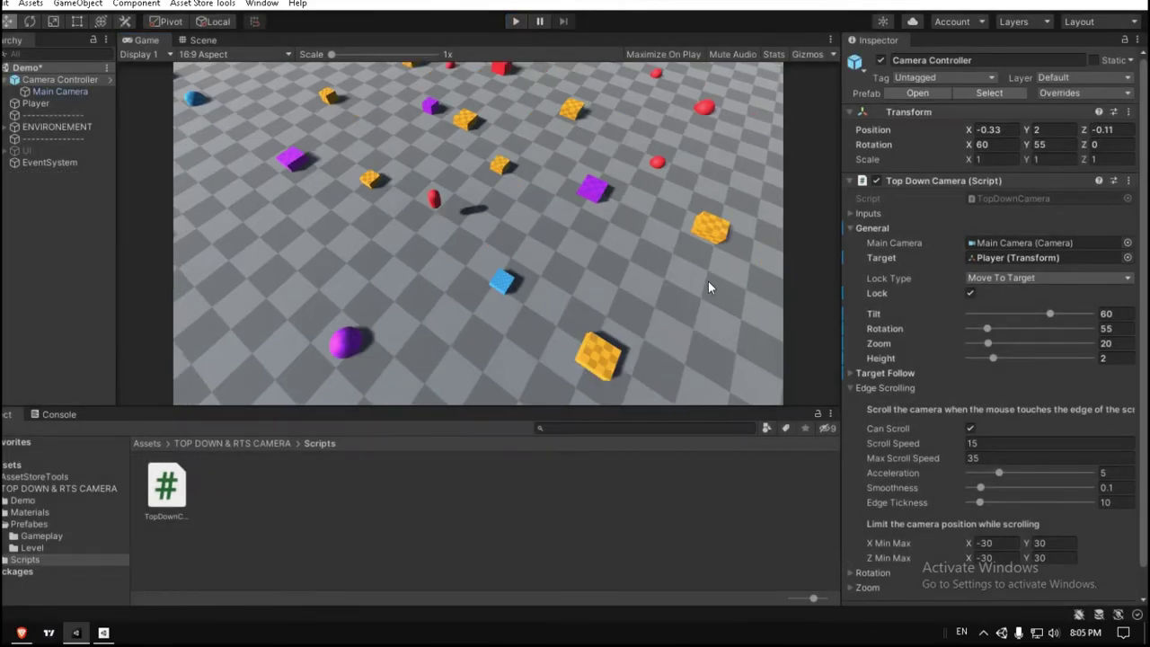
Step: Run the scene with Lock Type kept at Move To Target and test rotating the camera around the player
click(1001, 279)
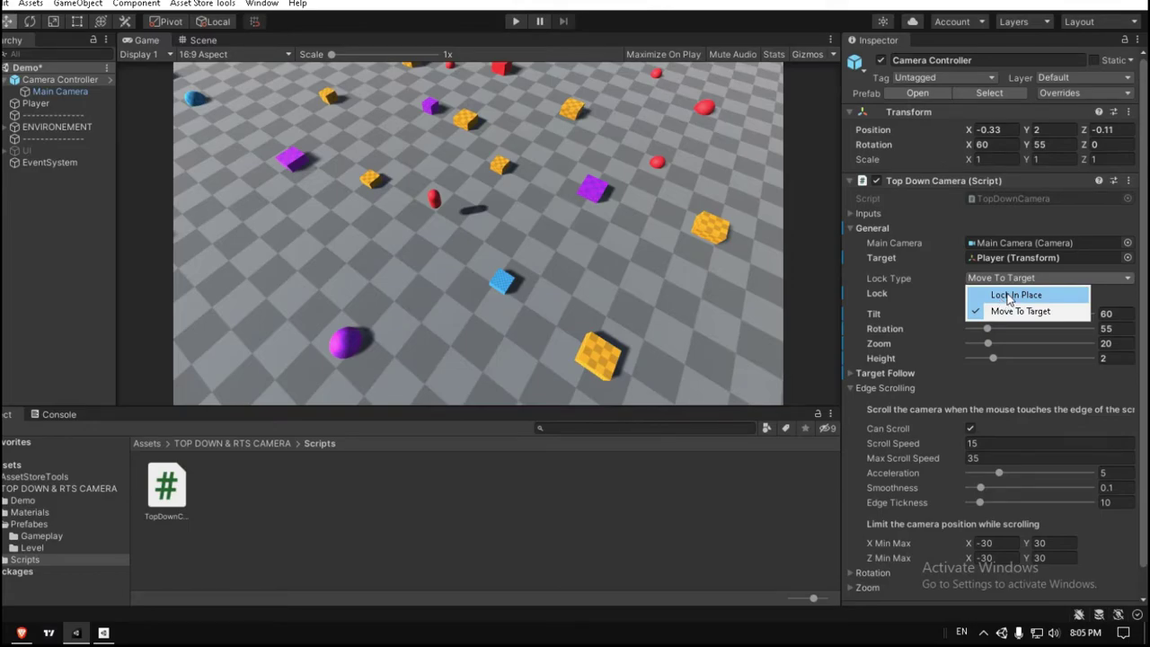
click(909, 318)
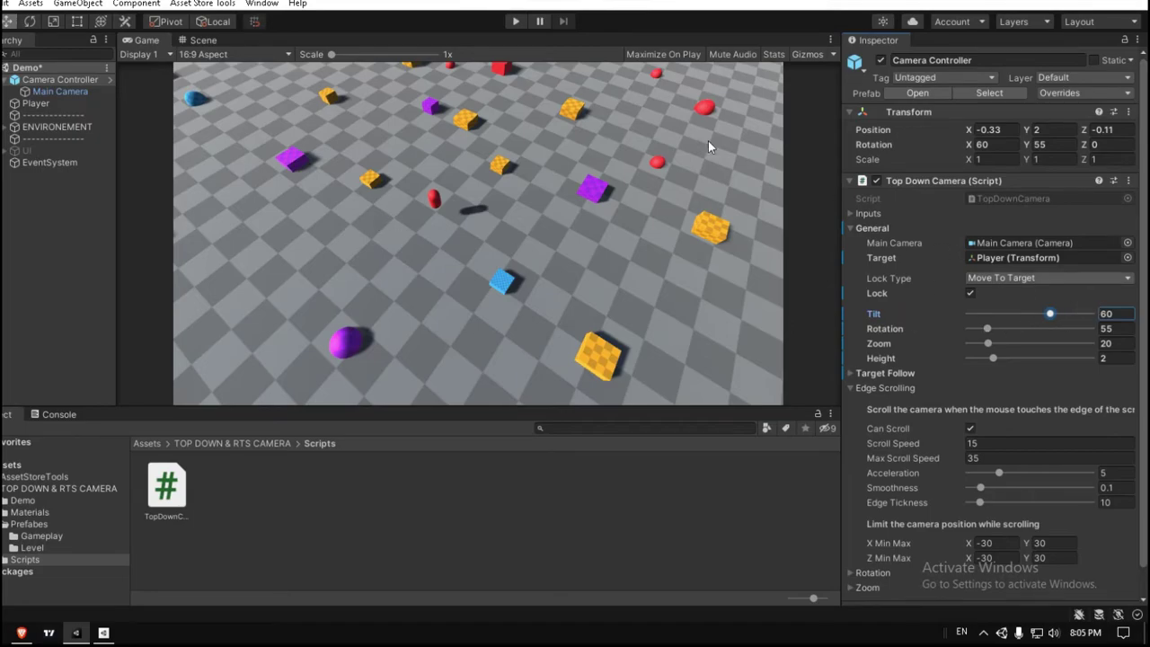
click(512, 23)
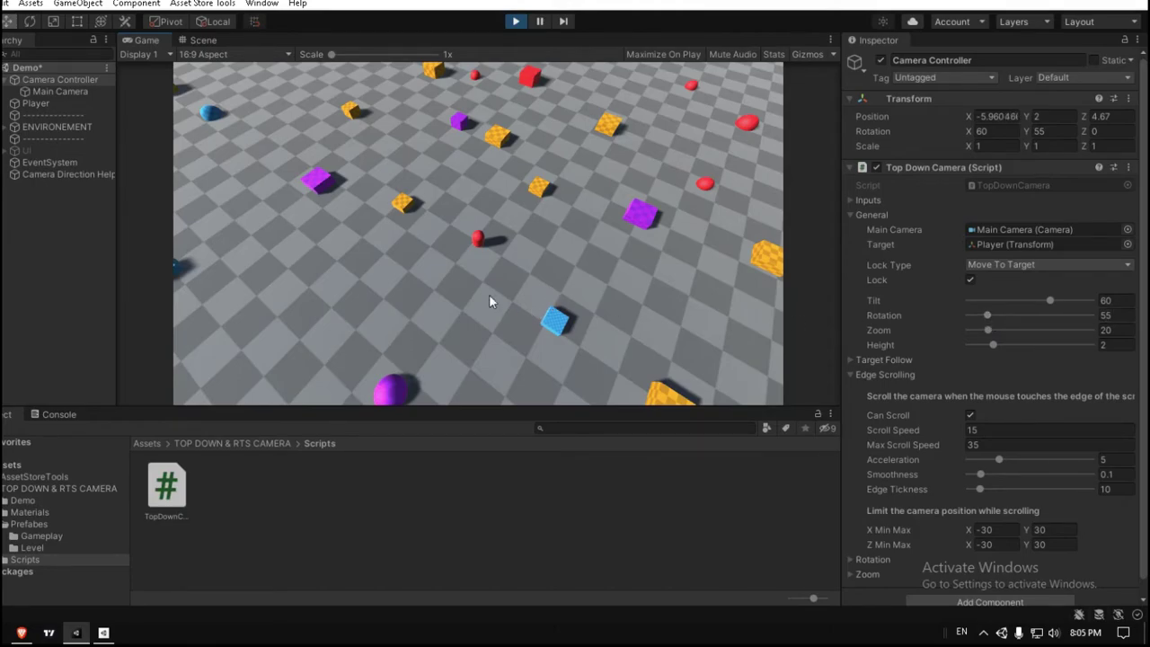
middle_drag(692, 326, 417, 365)
middle_drag(710, 301, 598, 319)
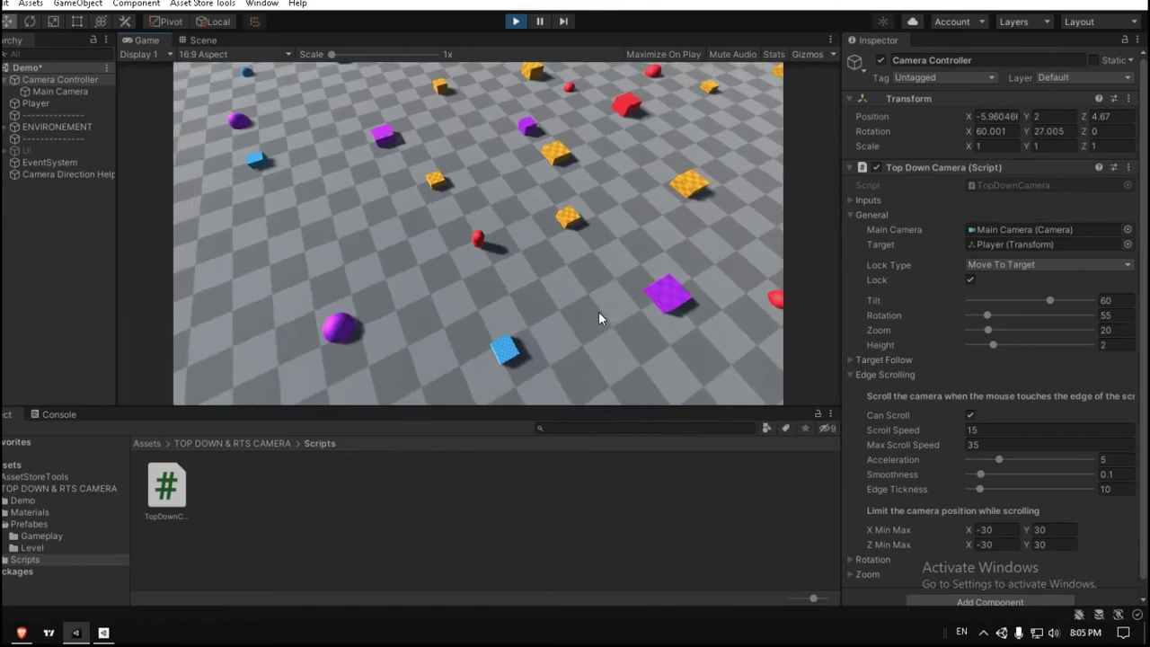
Step: Expand the Rotation settings of the Top Down Camera script and disable Can Rotate
scroll(894, 291, down, 1)
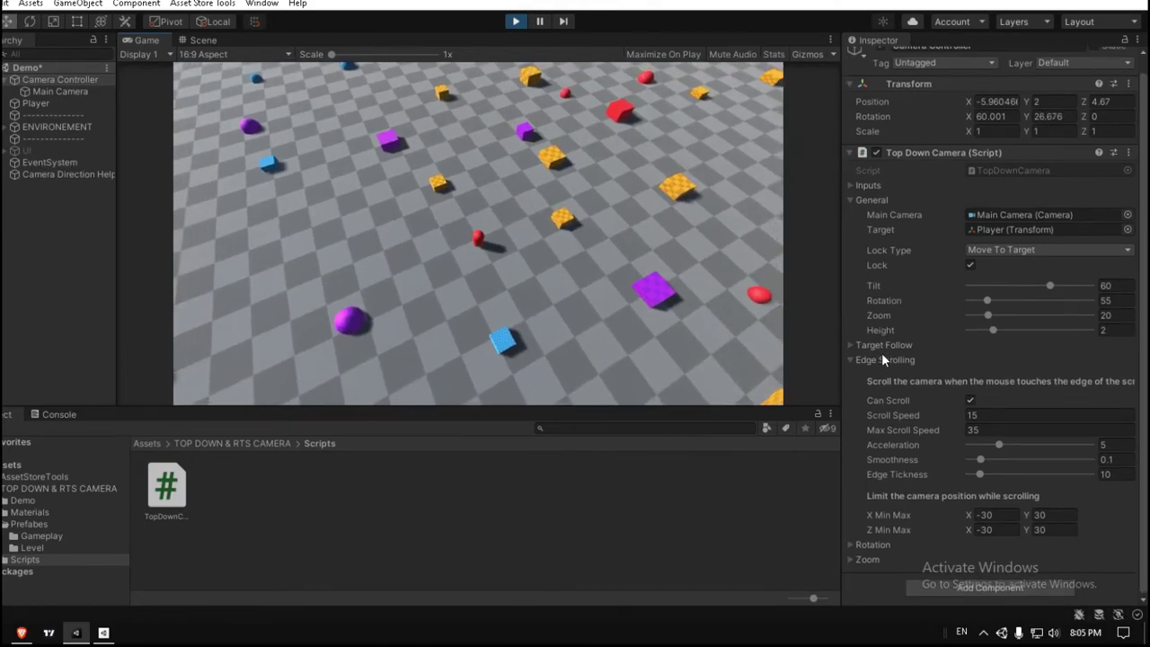
click(850, 543)
scroll(890, 537, down, 3)
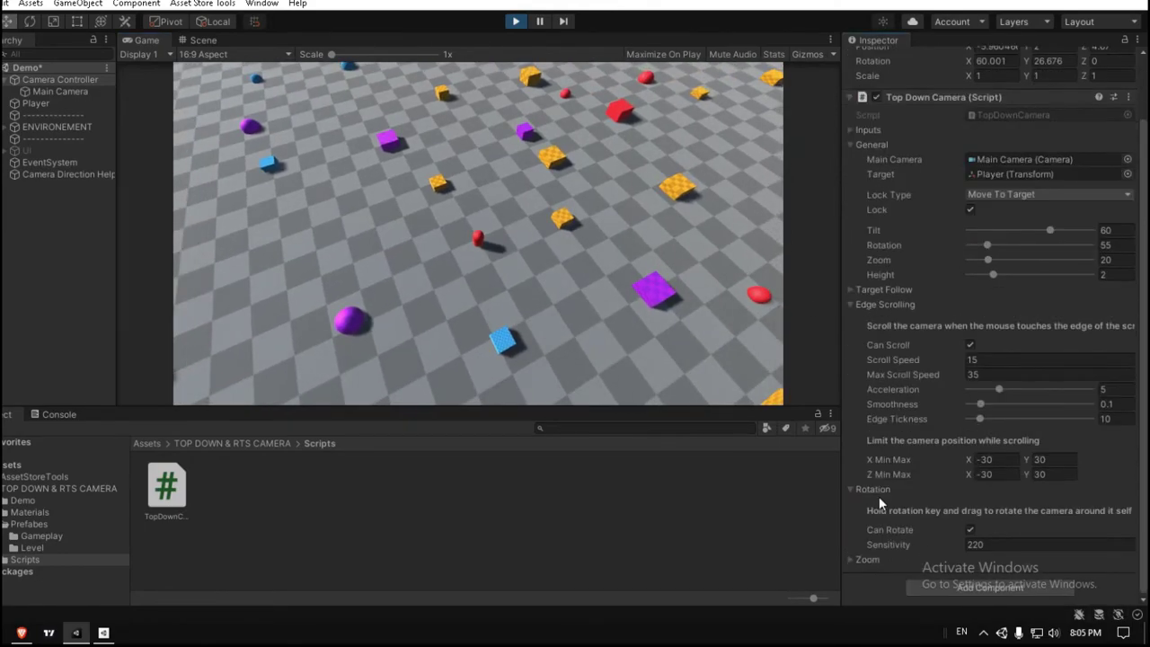
click(970, 531)
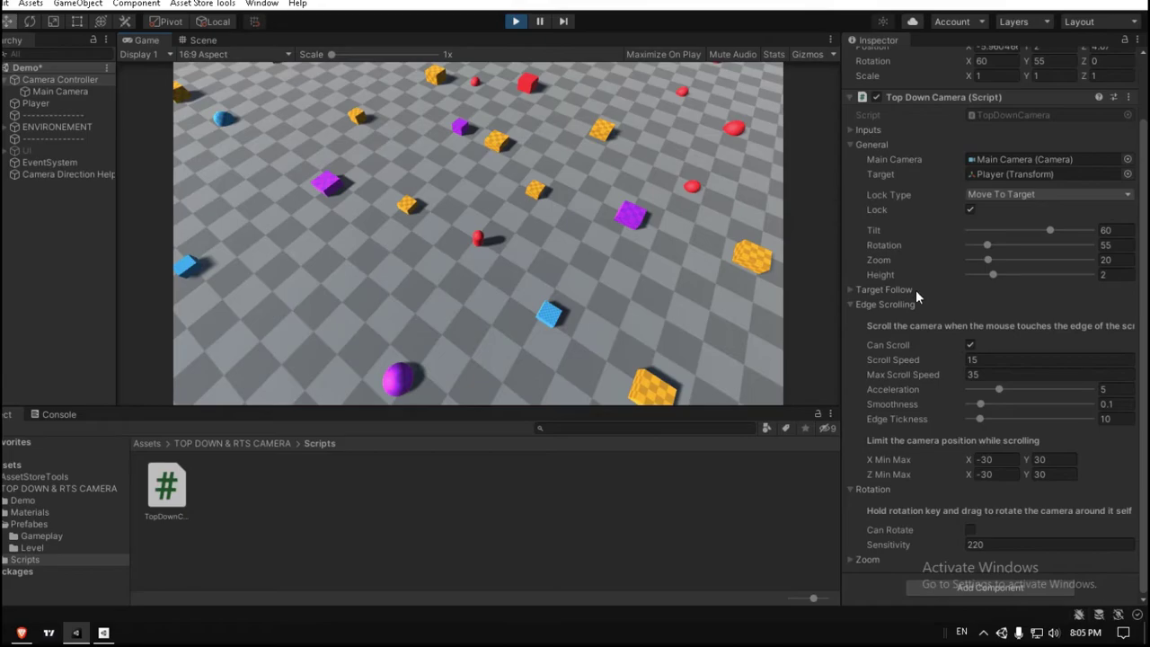
Step: Test zooming the camera in and out on the player in the running game view
scroll(989, 310, up, 2)
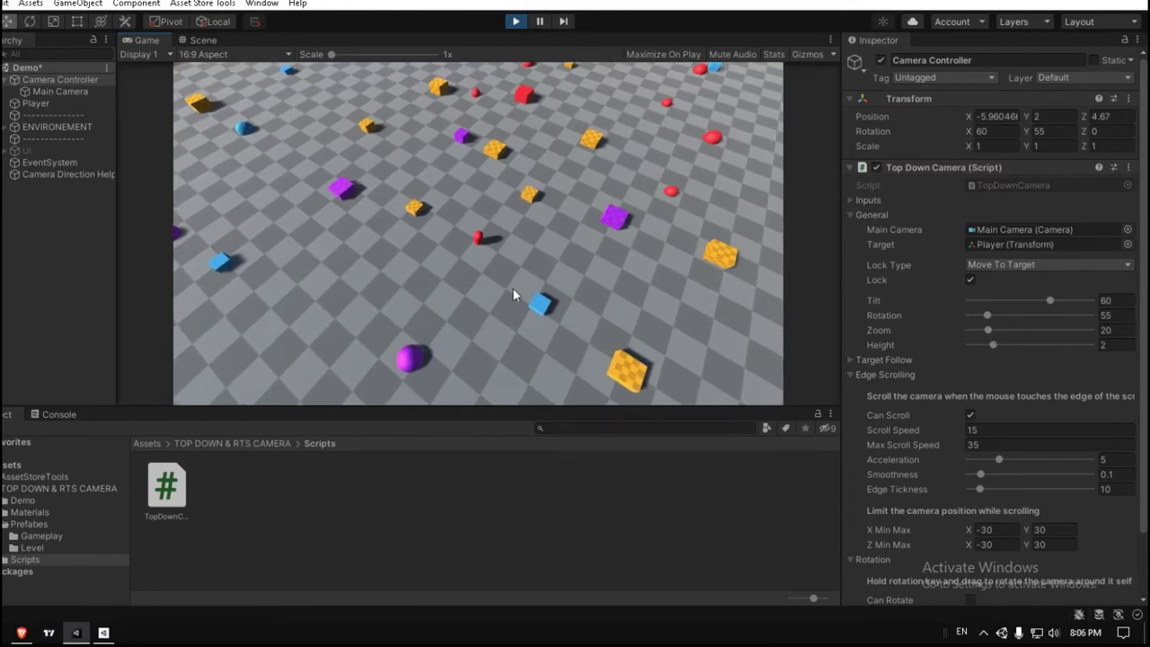
scroll(514, 295, up, 5)
scroll(517, 294, down, 7)
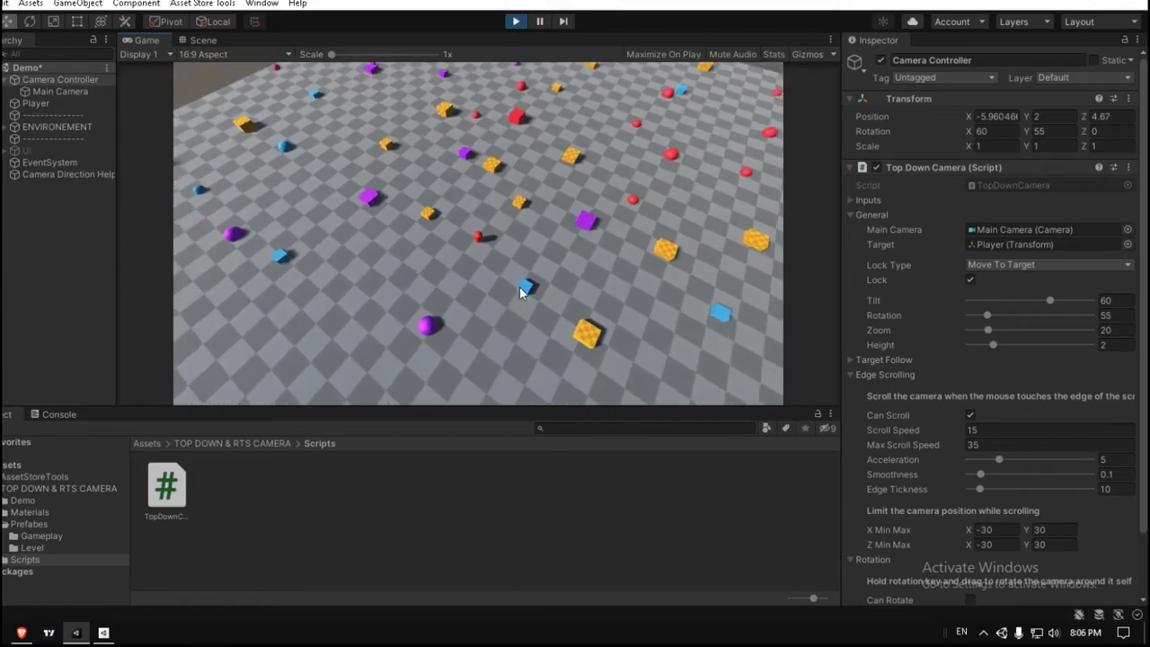
scroll(519, 286, up, 5)
scroll(519, 286, down, 3)
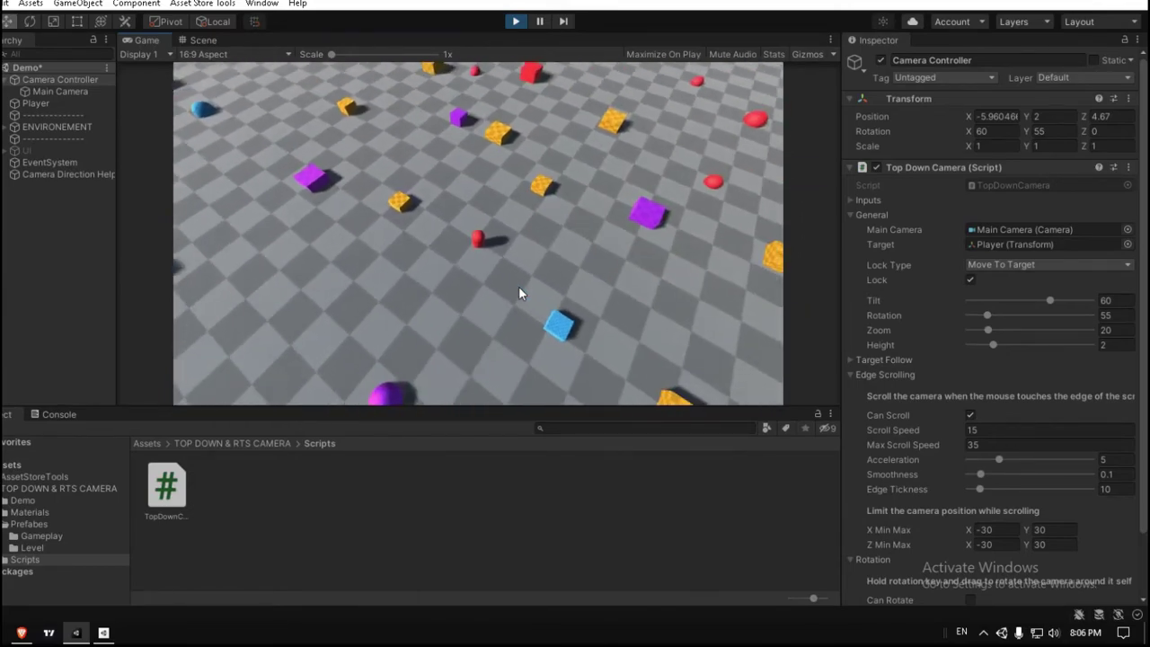
scroll(519, 286, up, 5)
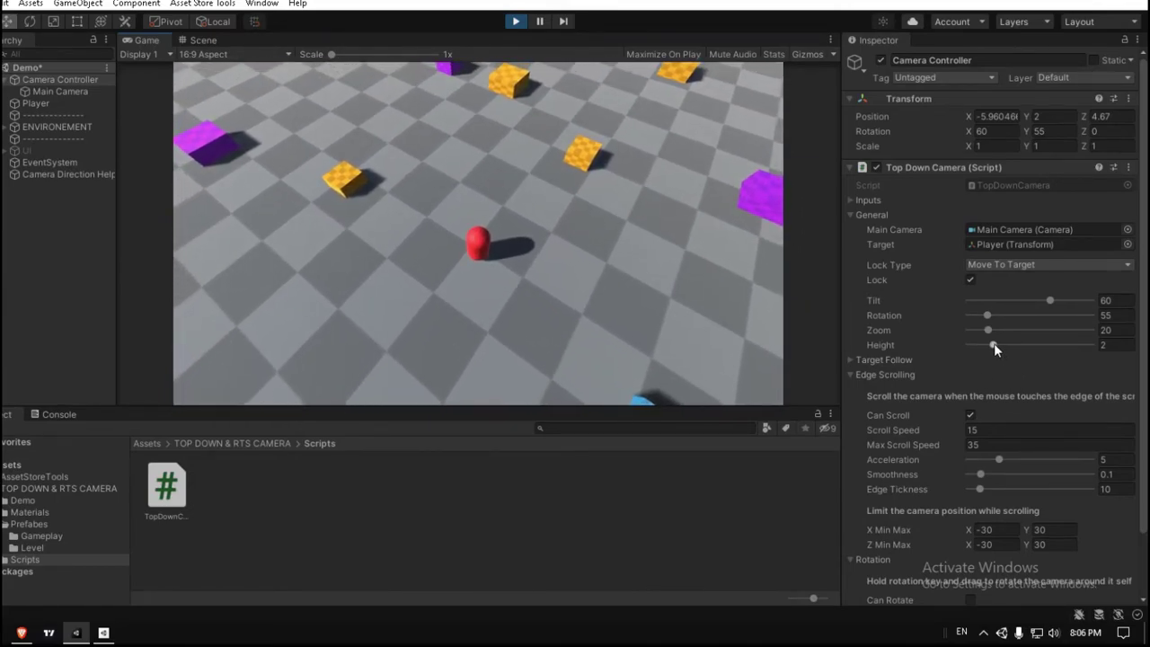
scroll(665, 289, down, 10)
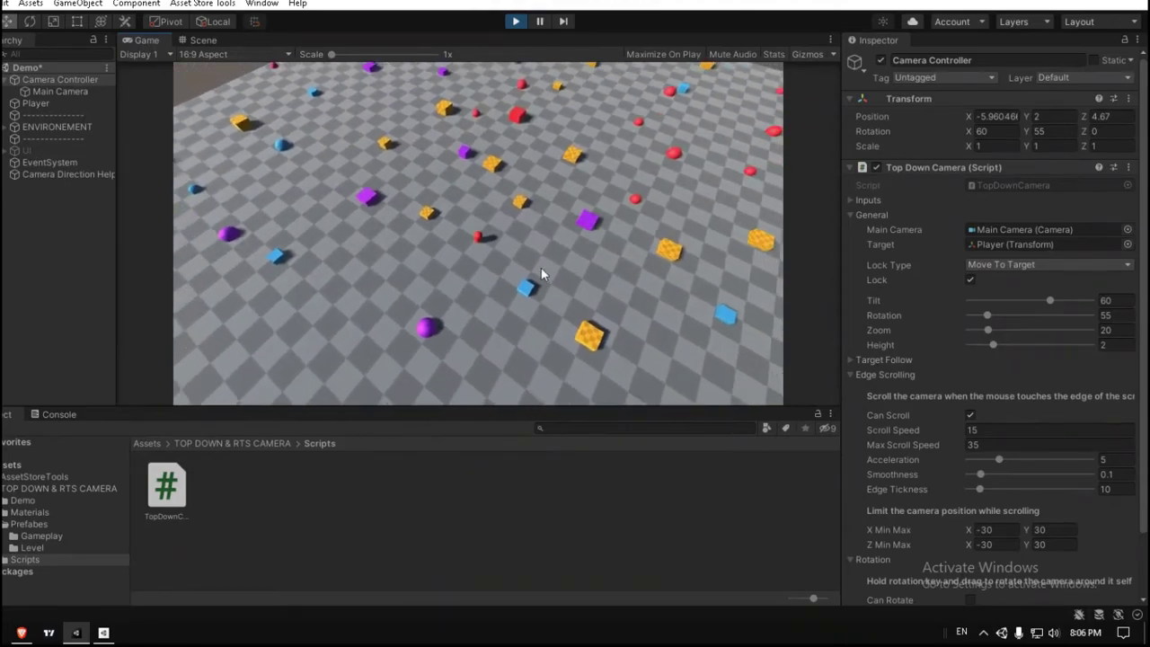
scroll(541, 267, up, 5)
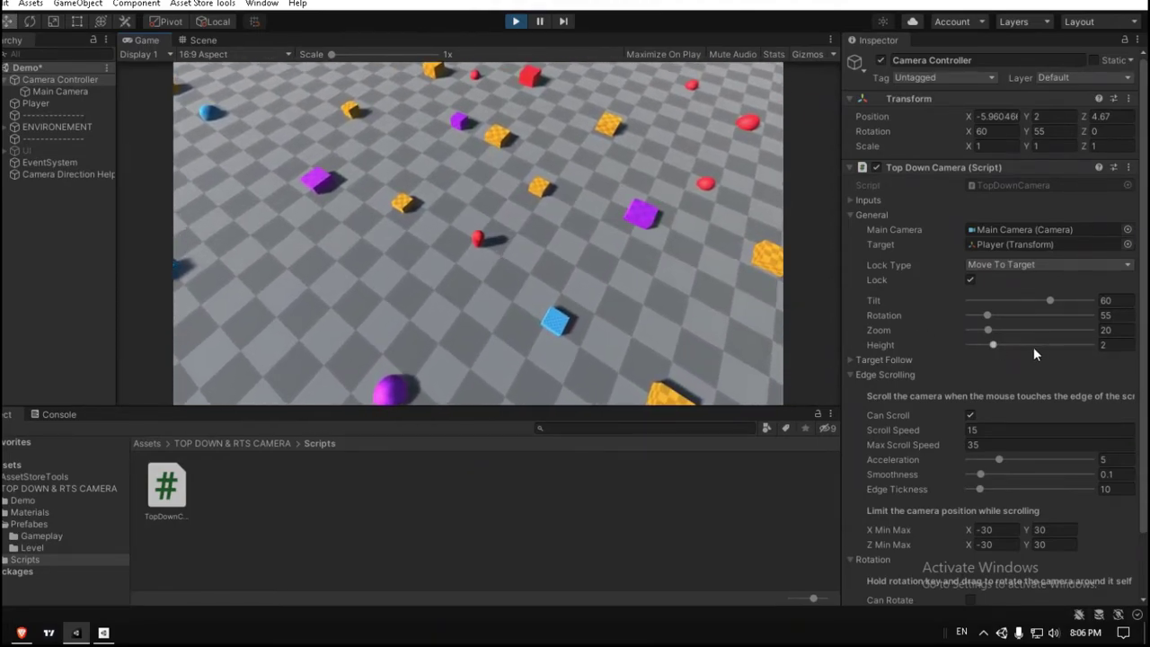
Step: Try the camera's Height at 0 in the General settings and restore it to 2
drag(993, 346, 885, 350)
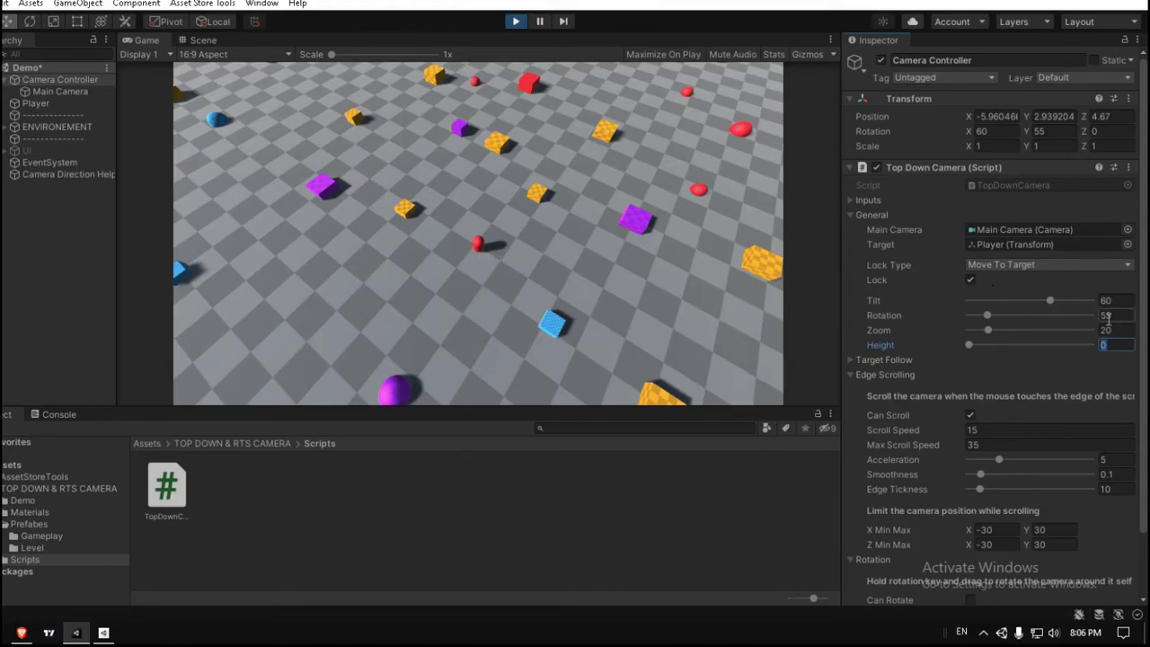
text(2)
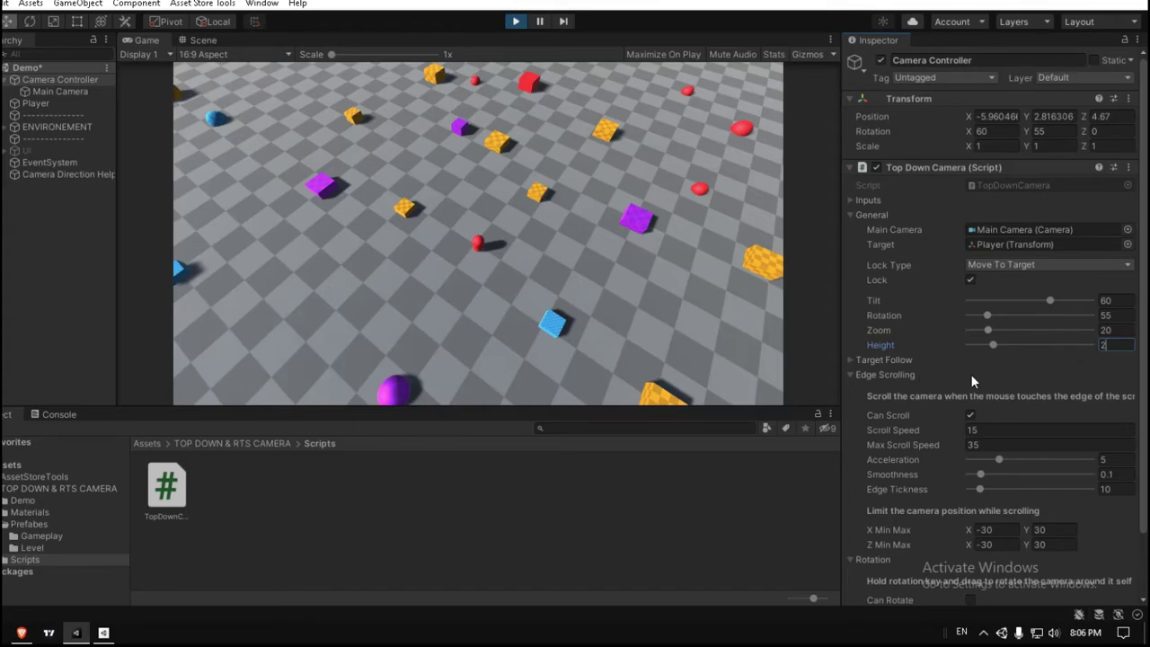
Step: Expand the Zoom settings of the Top Down Camera script and set Smoothness to 0
scroll(971, 381, down, 2)
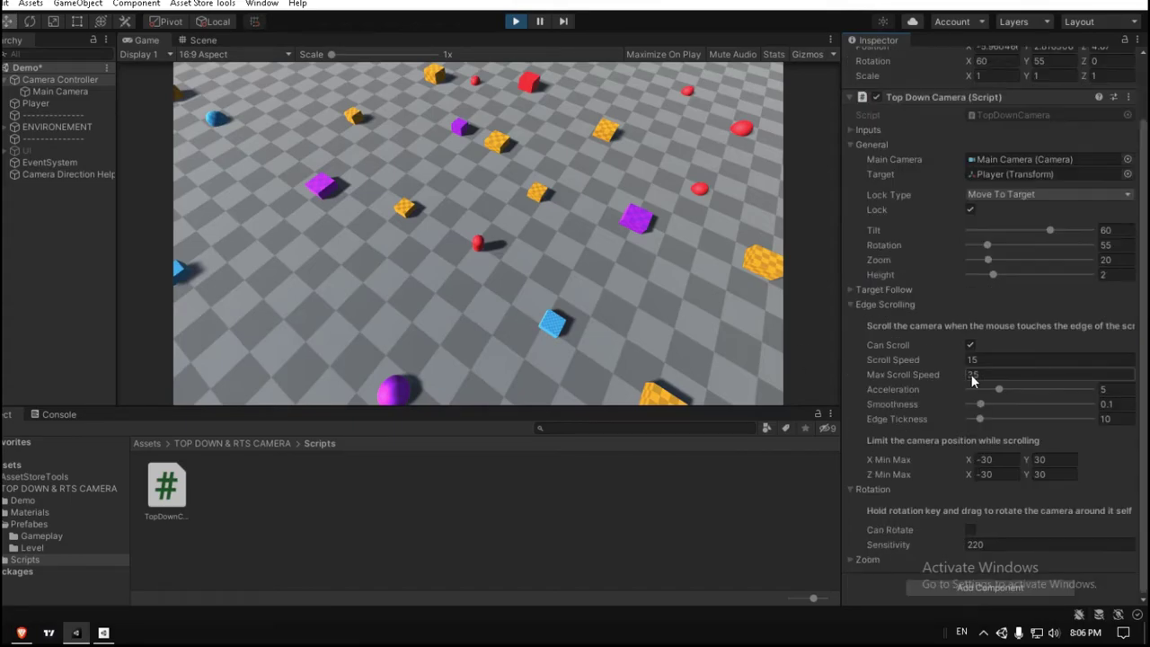
click(850, 559)
scroll(878, 464, down, 3)
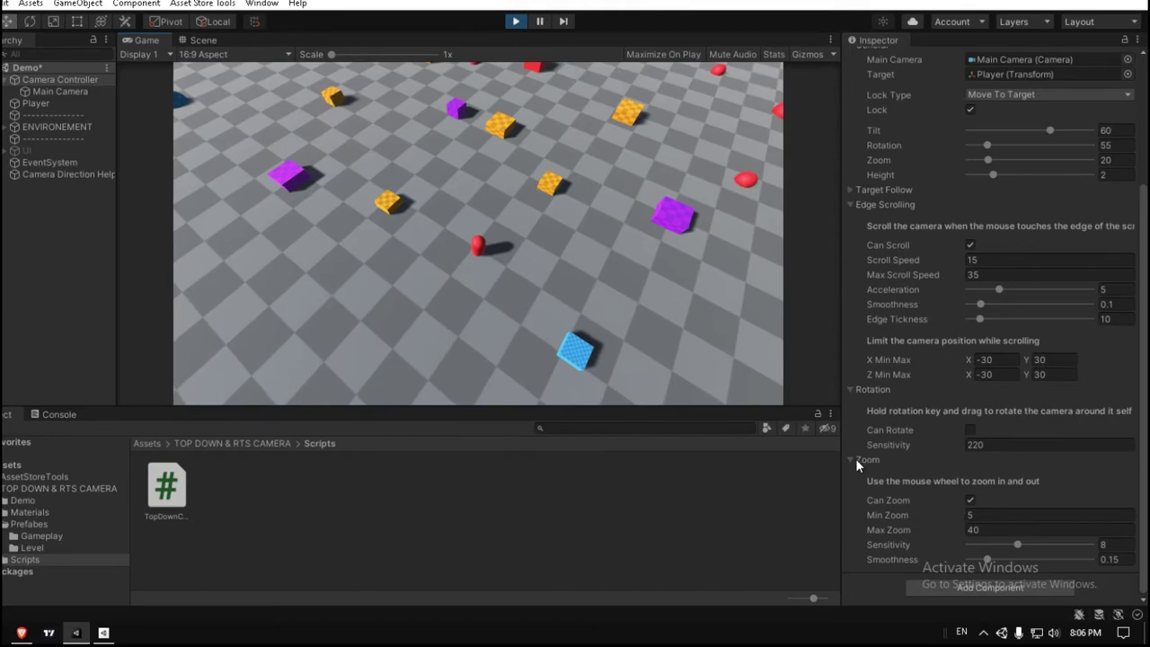
drag(988, 559, 950, 558)
Step: Test zooming in and out repeatedly in the game view with zoom Smoothness at 0
click(650, 323)
scroll(571, 275, down, 9)
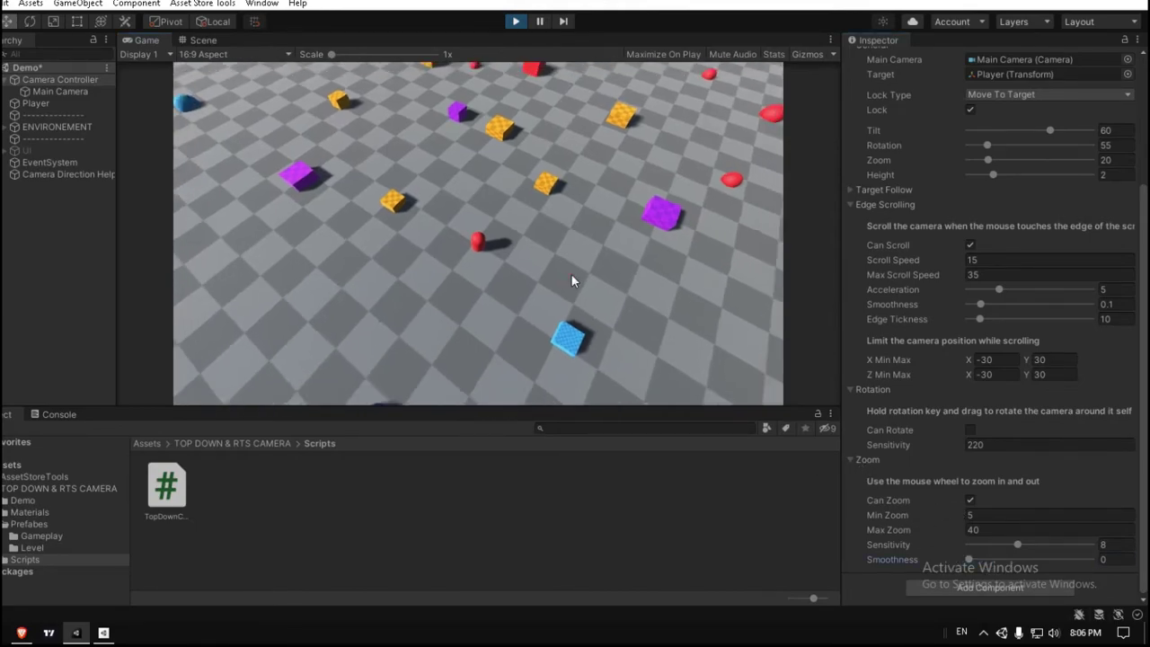
scroll(572, 275, up, 8)
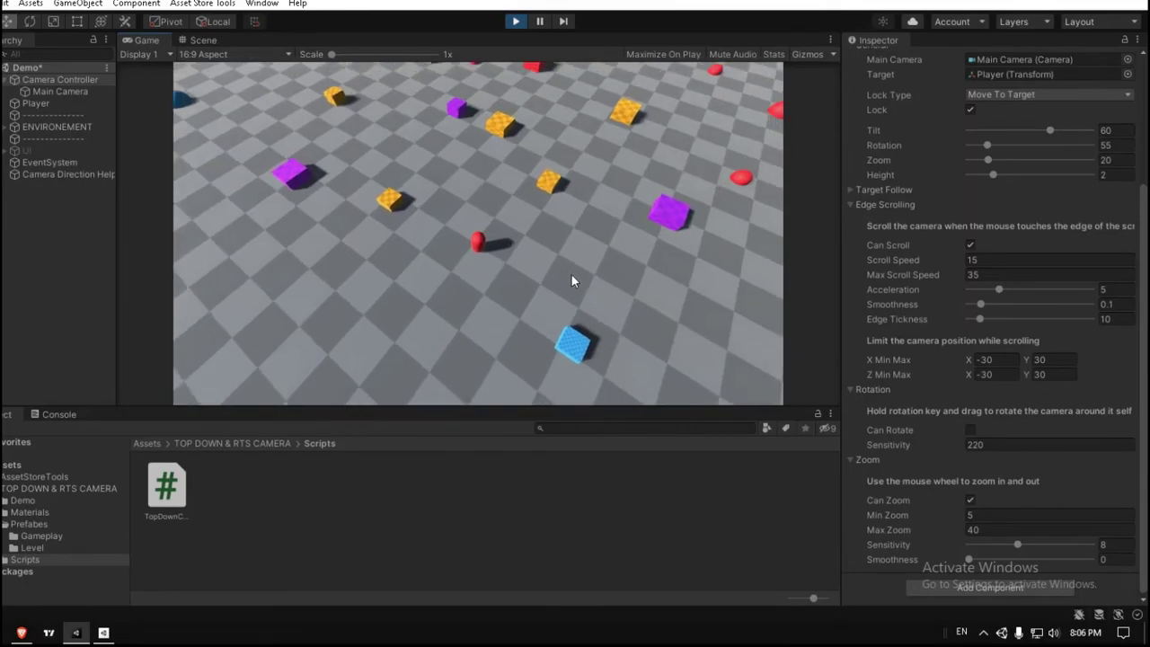
scroll(572, 275, down, 3)
scroll(572, 275, up, 8)
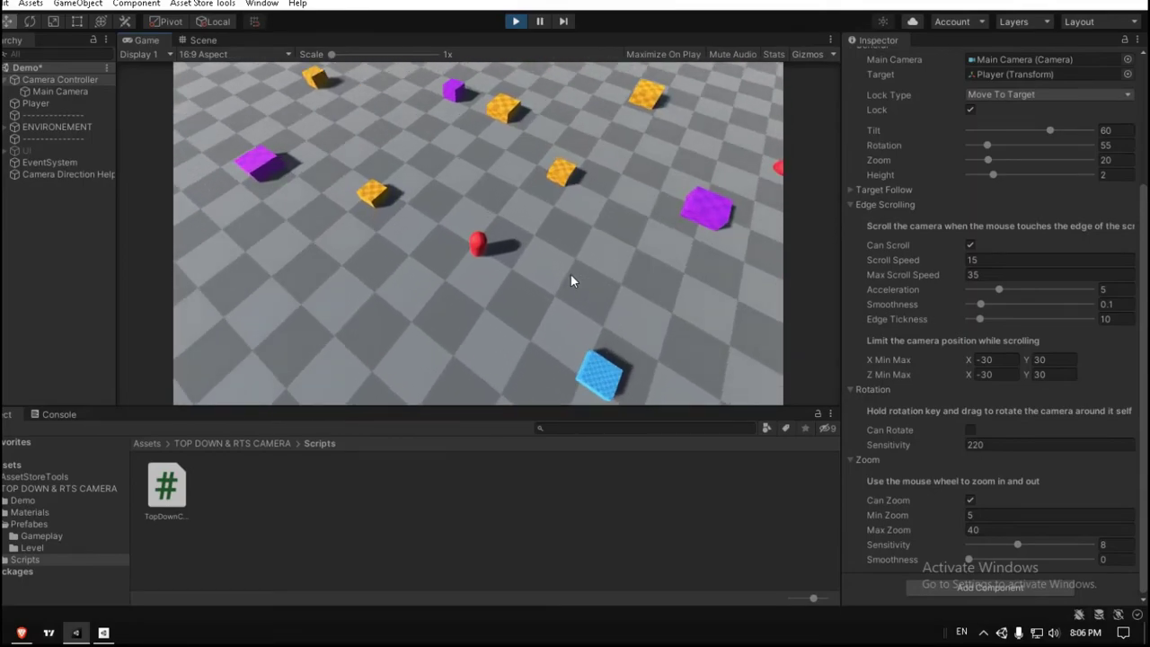
scroll(572, 275, down, 6)
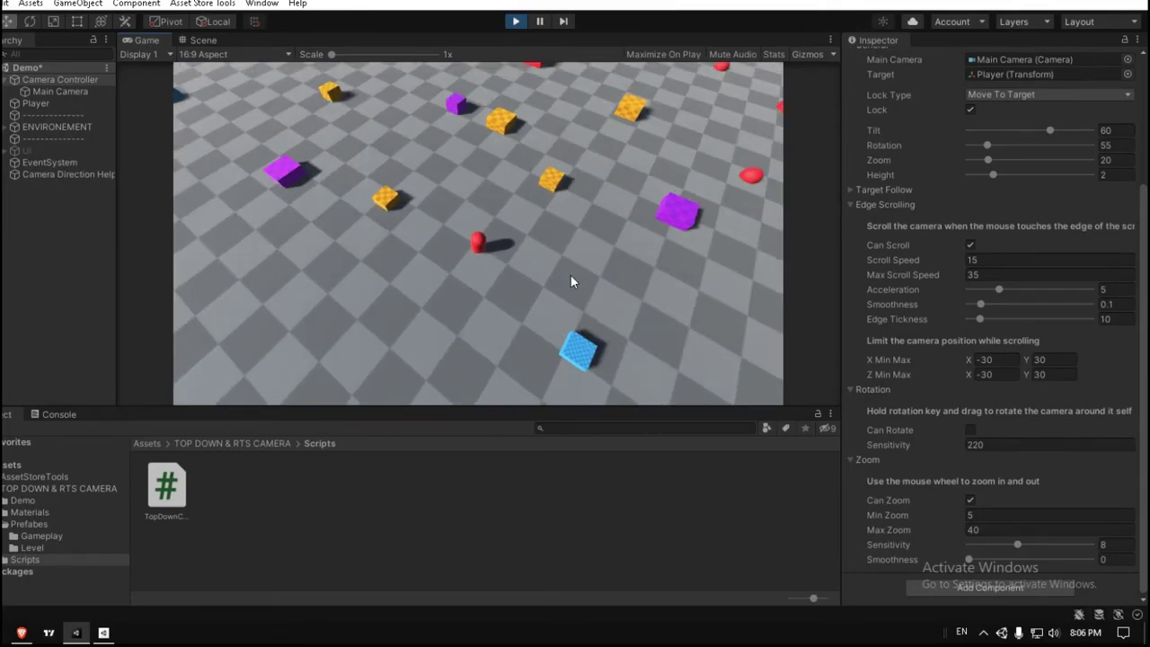
scroll(570, 274, up, 3)
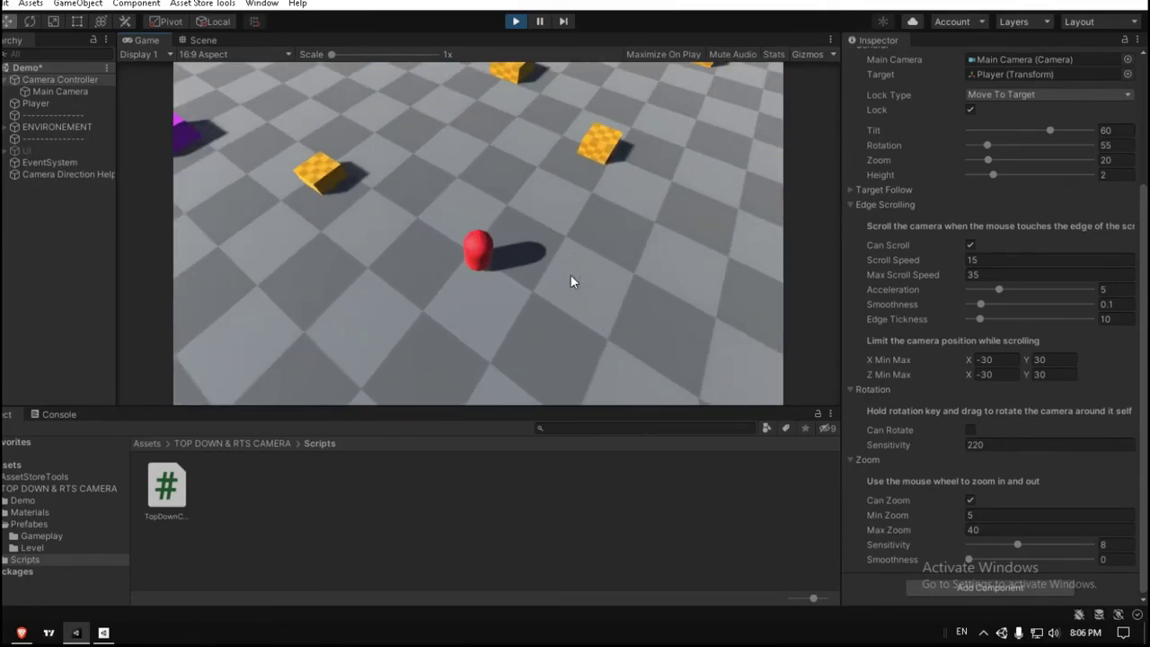
scroll(571, 275, down, 4)
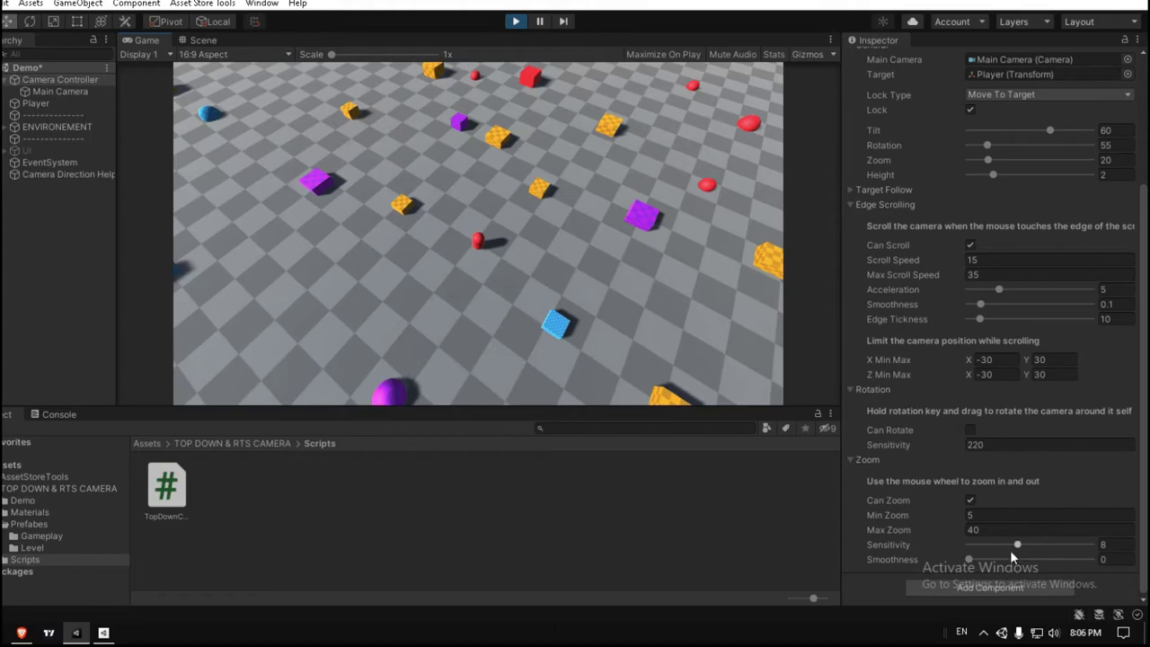
Step: Raise the zoom Sensitivity to 13.3 and test zooming in and out in the game view
drag(1015, 545, 1050, 545)
scroll(575, 261, up, 2)
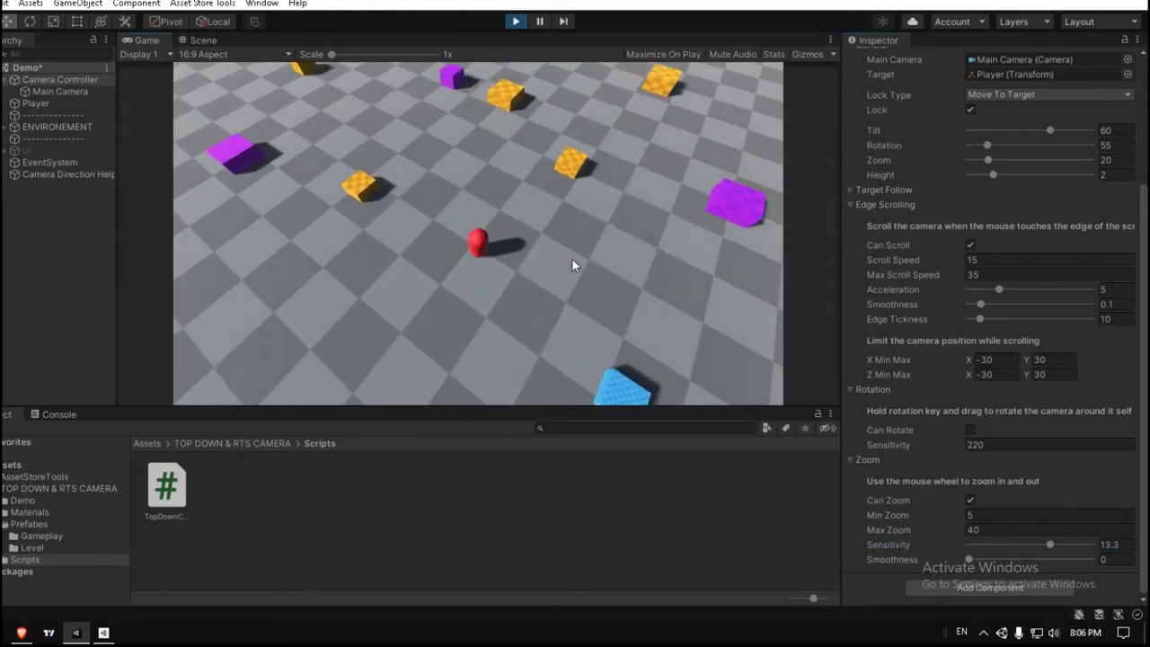
scroll(571, 265, down, 3)
scroll(571, 265, up, 4)
scroll(571, 265, down, 3)
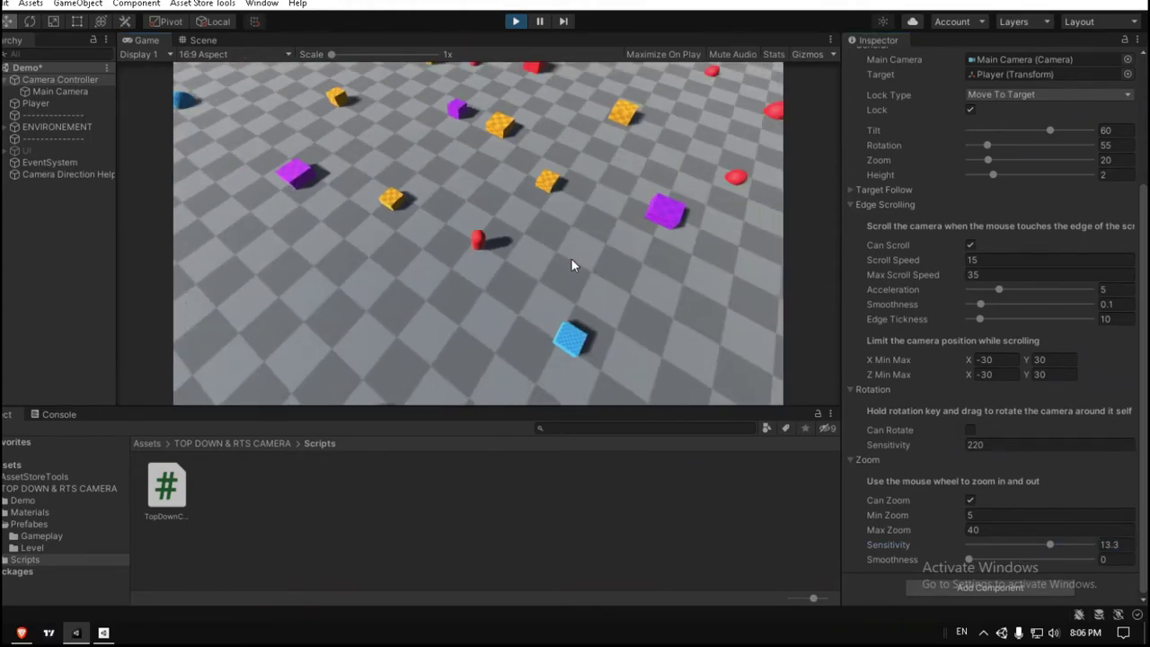
scroll(573, 264, up, 3)
scroll(572, 264, down, 3)
scroll(986, 481, up, 3)
scroll(989, 526, down, 3)
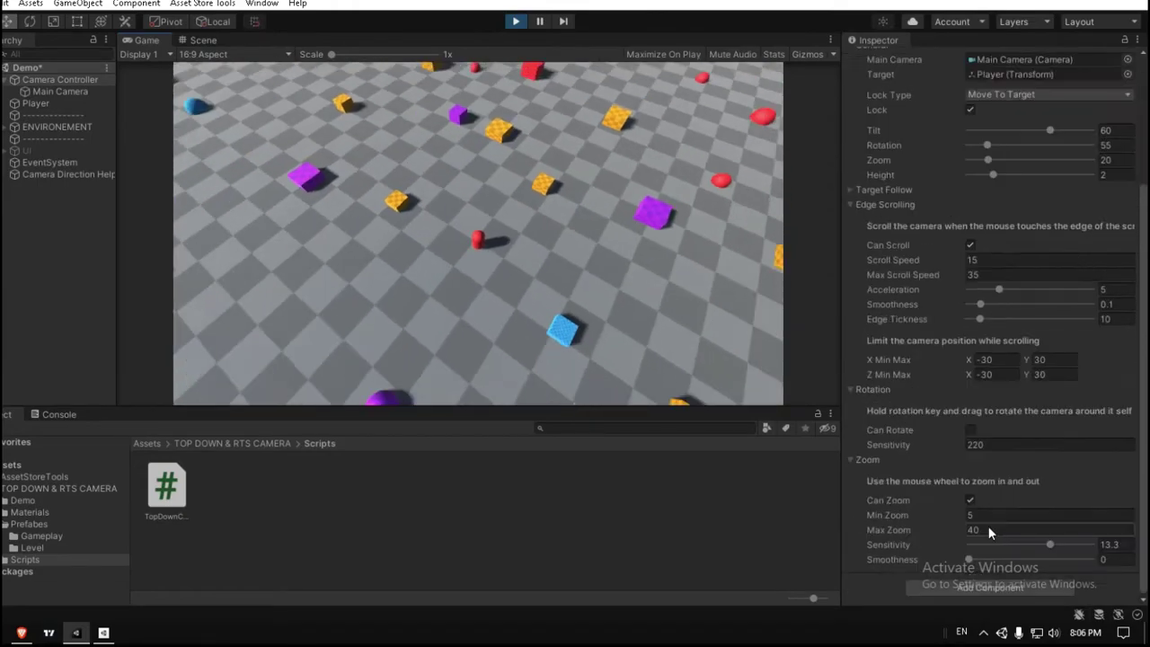
Step: Zoom the camera fully in and fully out to check the Min Zoom and Max Zoom limits
scroll(503, 254, up, 3)
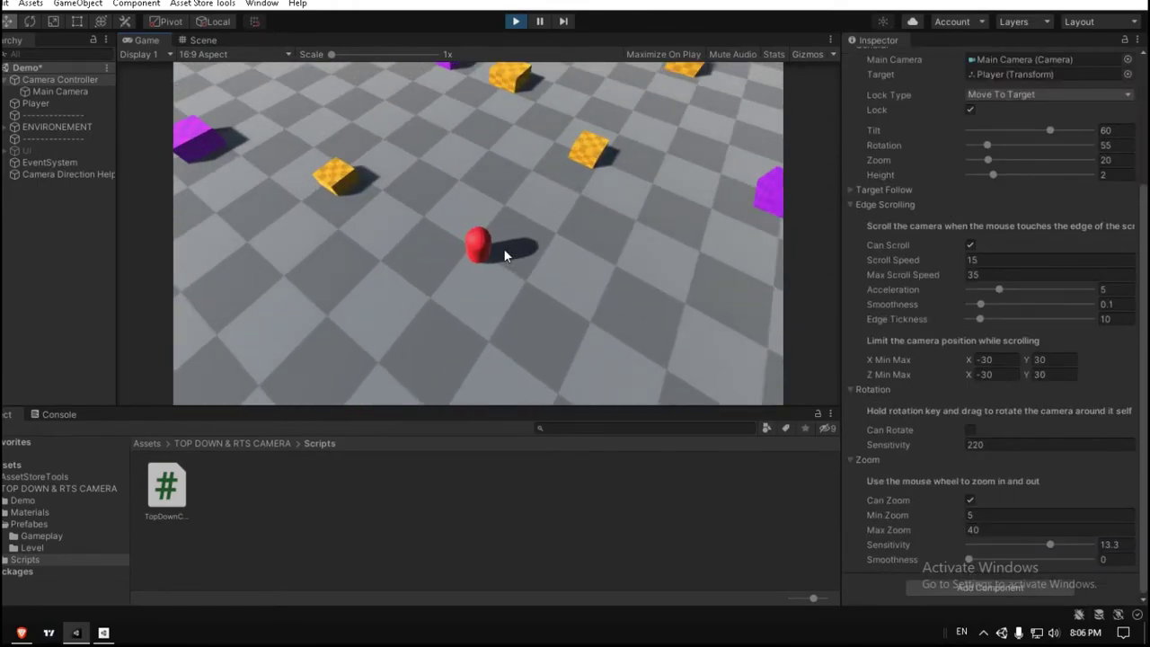
scroll(504, 261, up, 2)
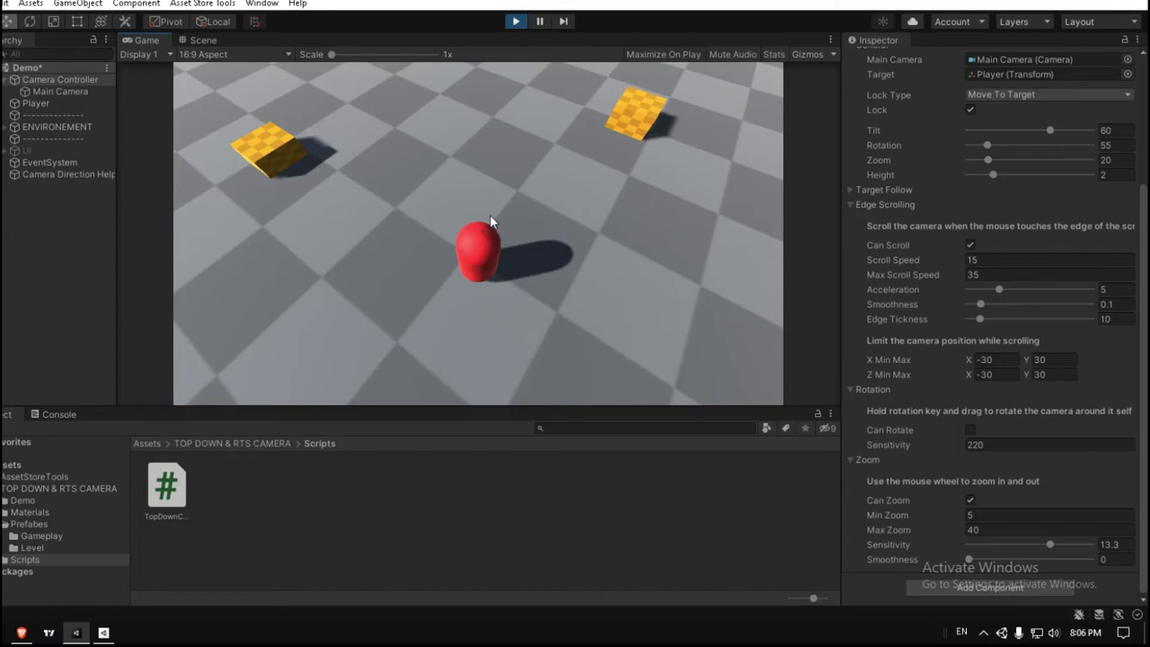
scroll(576, 305, down, 5)
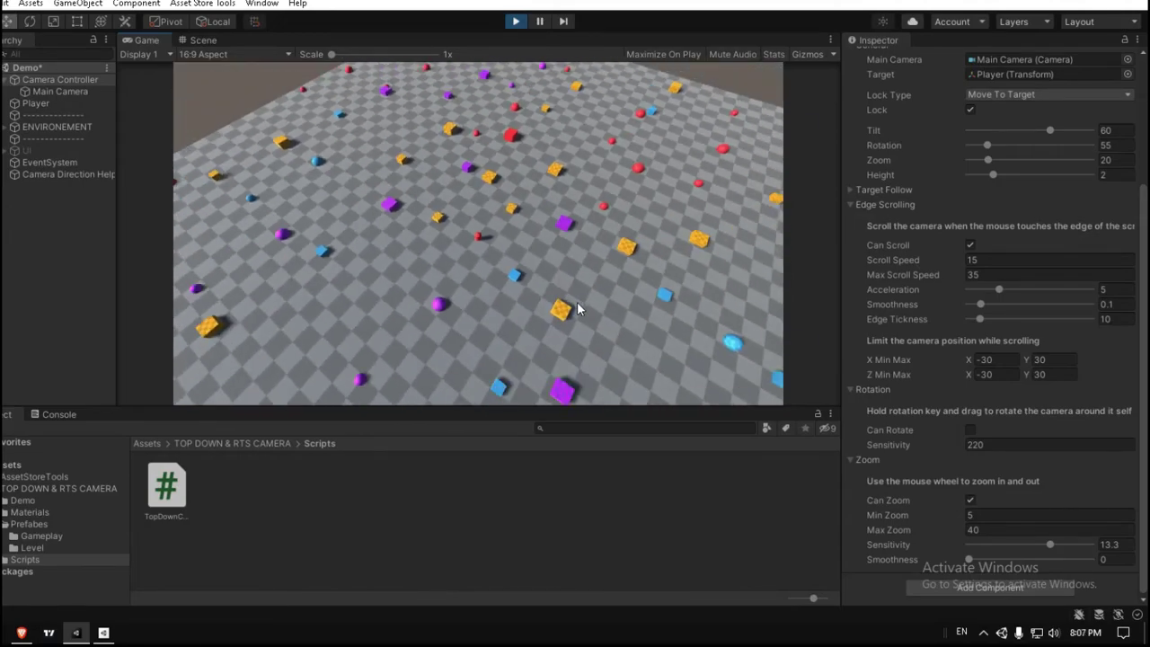
scroll(576, 308, up, 4)
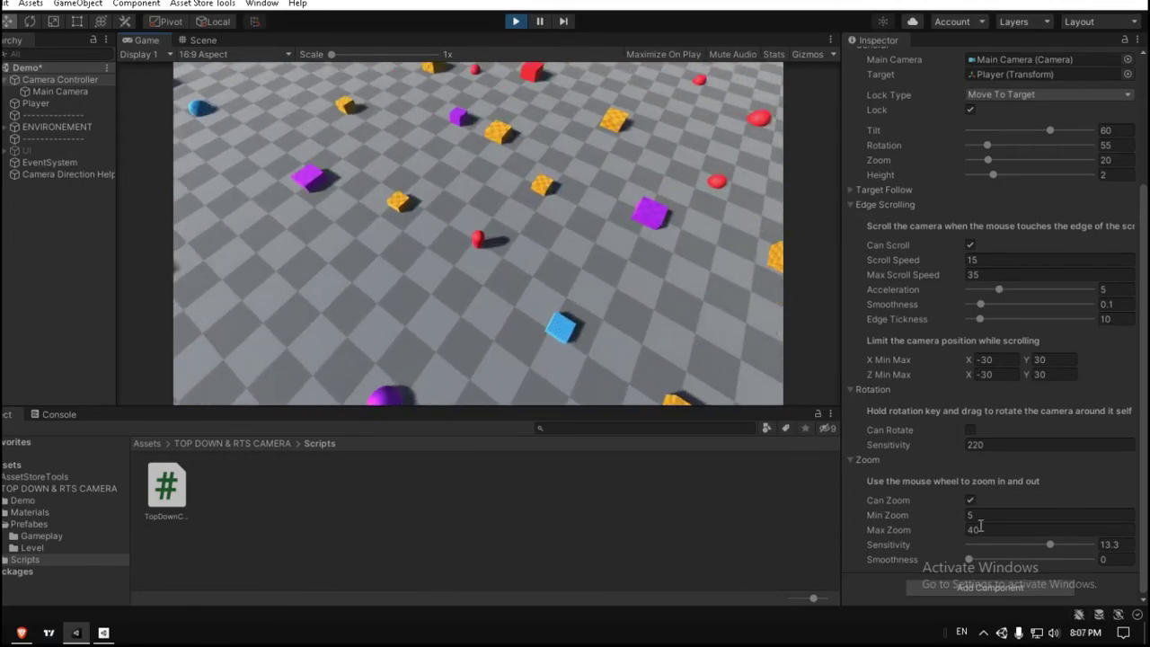
Step: Try Max Zoom at 20 in the running scene and restore it to 40
click(977, 529)
text(20)
click(520, 258)
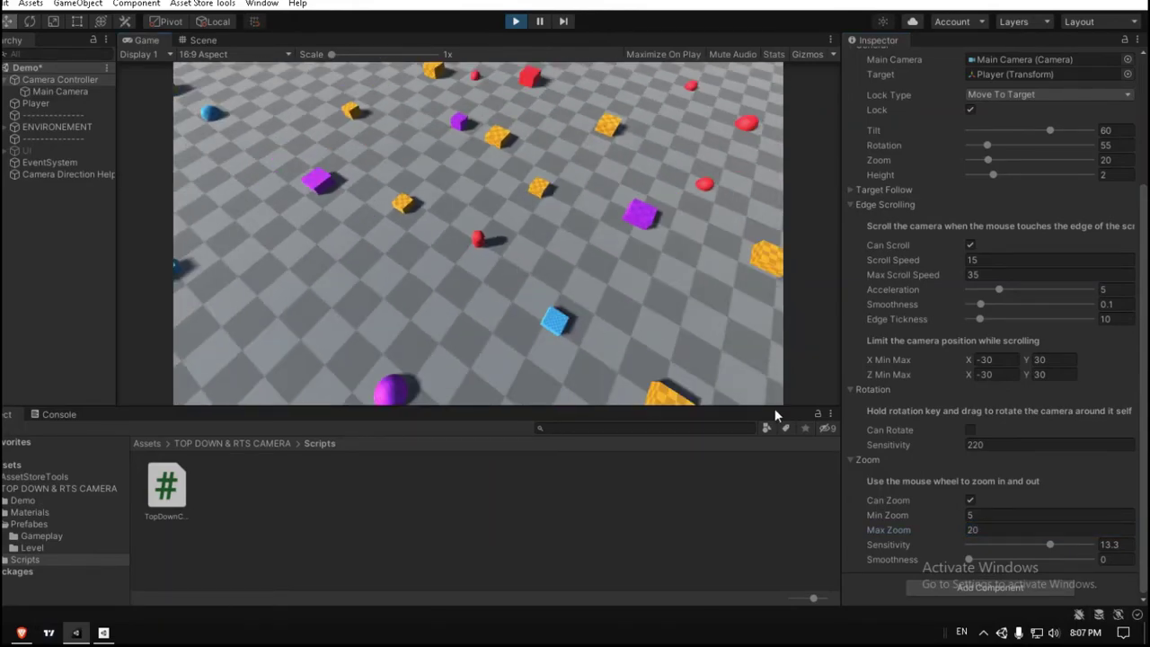
text(40)
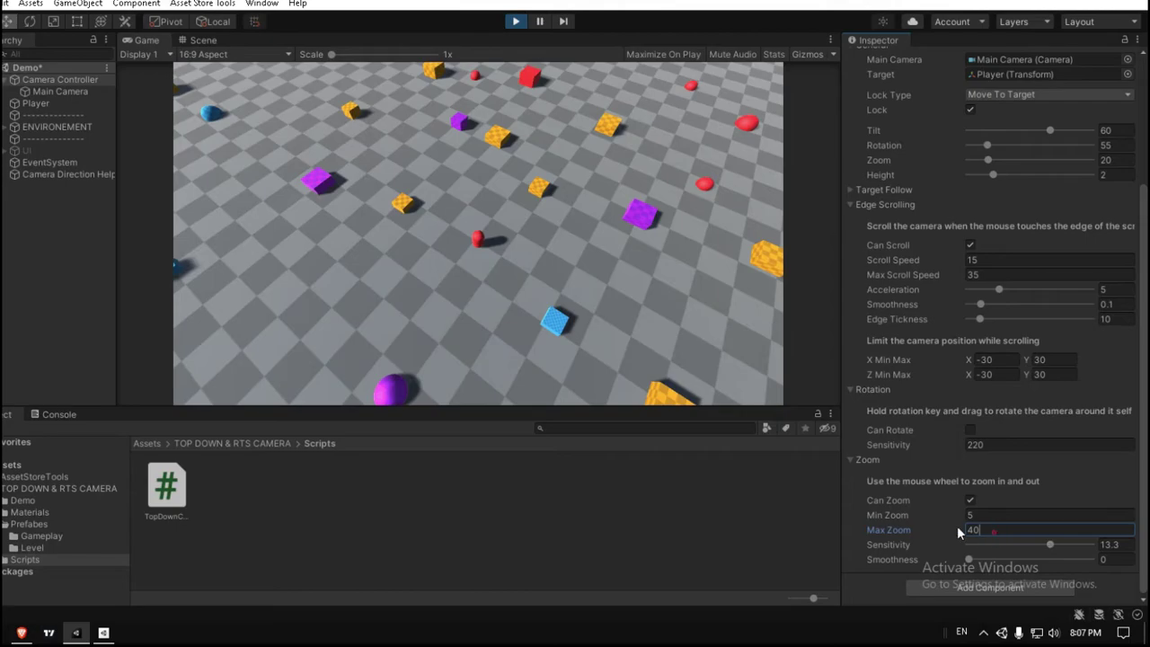
text(40)
Step: Test edge scrolling in the game view with the camera unlocked, and lock it back onto the player
scroll(921, 502, up, 3)
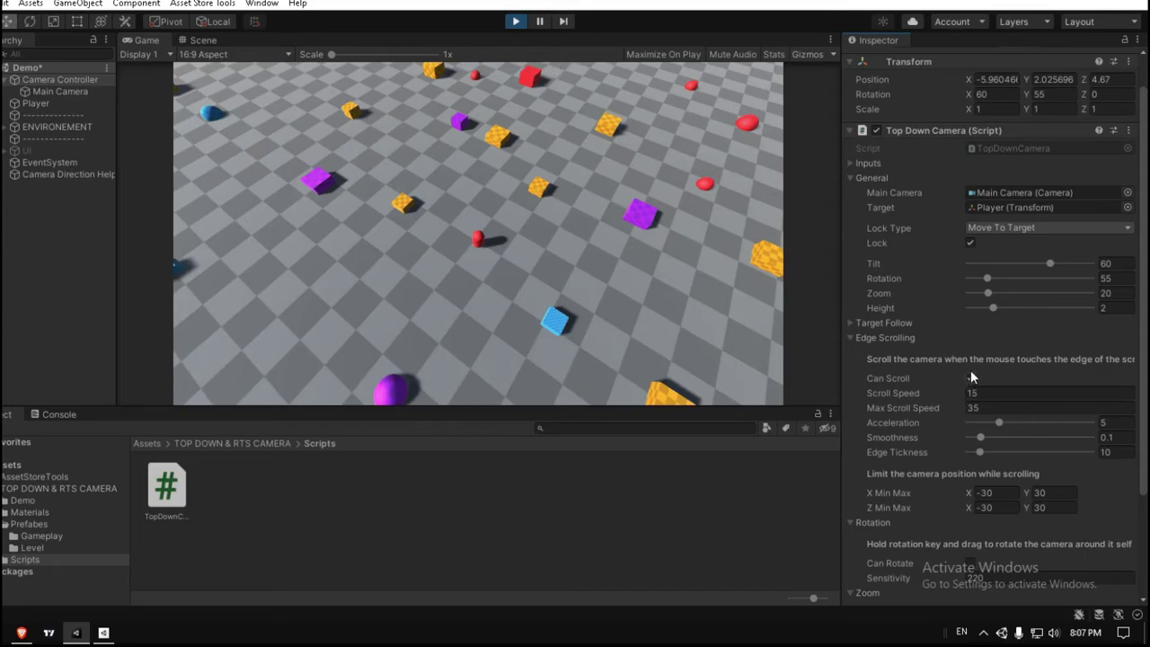
click(576, 225)
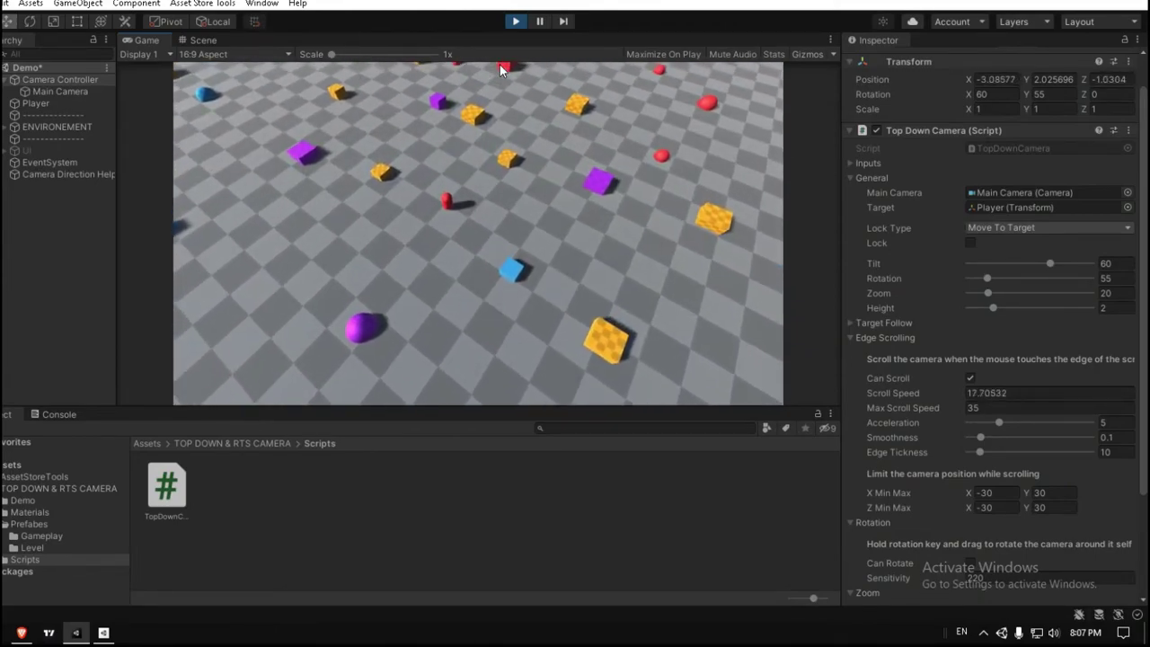
key(space)
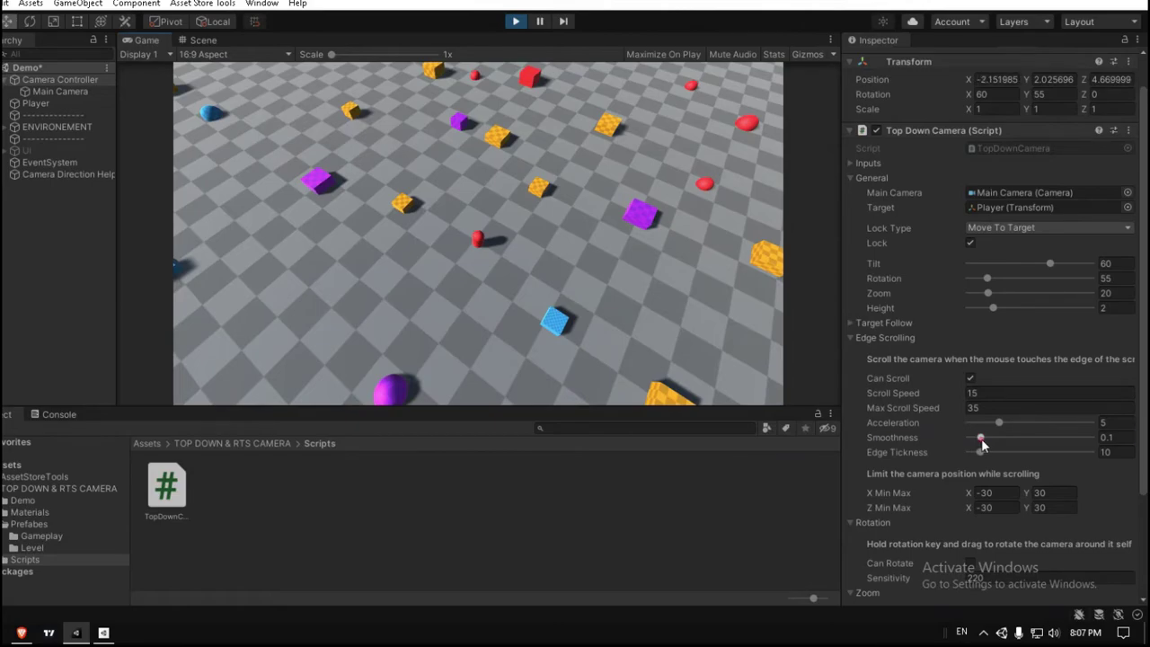
Step: Lower the edge scrolling Smoothness to 0.009 and restart the running scene
drag(981, 439, 969, 438)
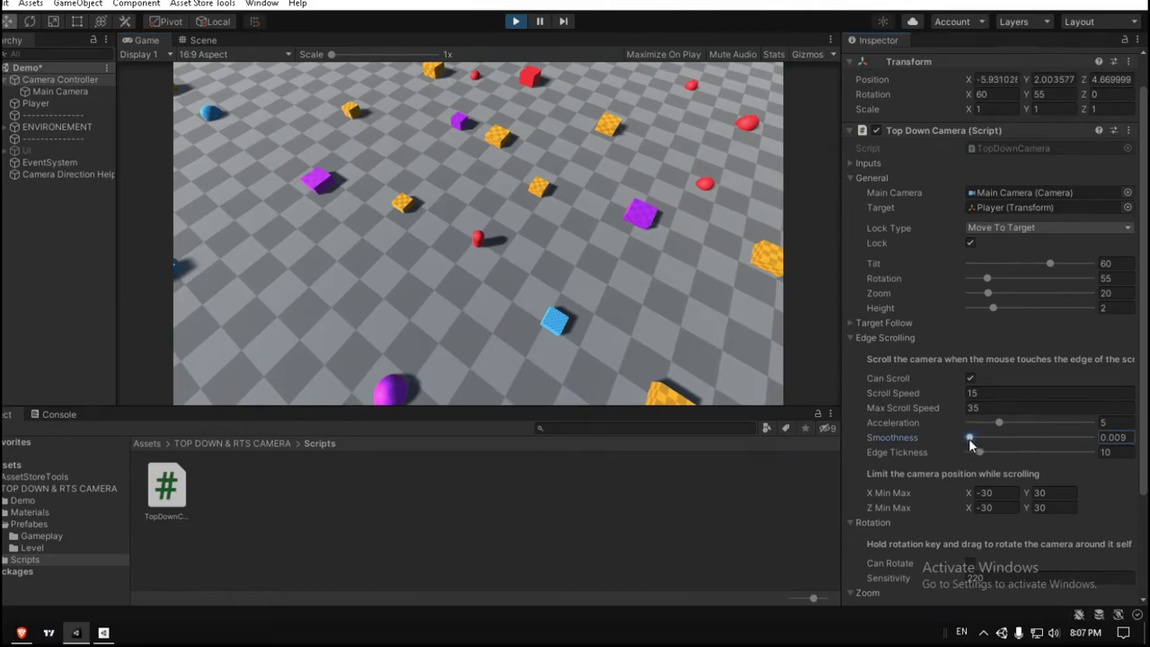
click(514, 21)
click(515, 20)
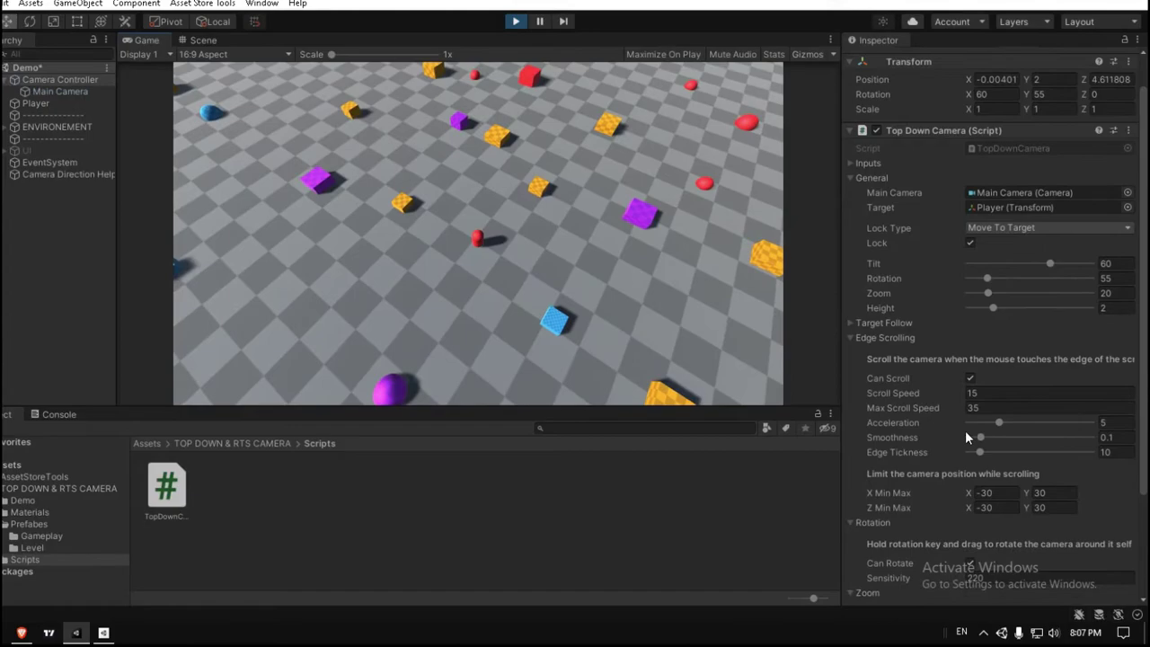
Step: Set the edge scrolling Smoothness to 0, test scrolling in the game view, and lock the camera back onto the player
drag(983, 437, 872, 437)
click(673, 239)
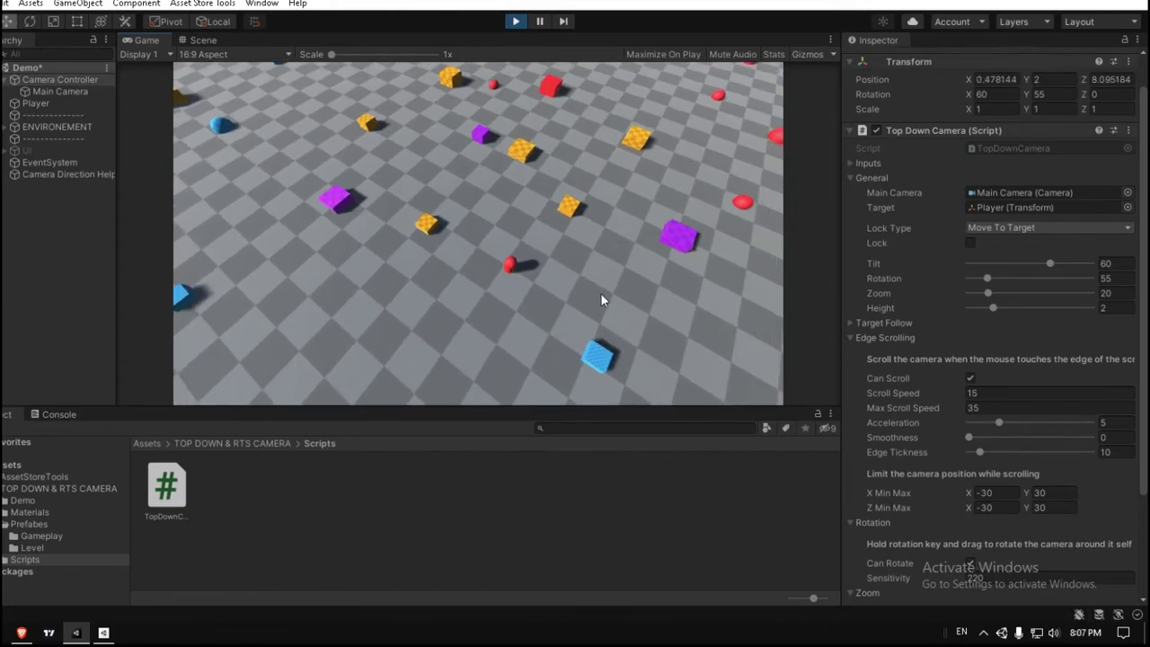
key(space)
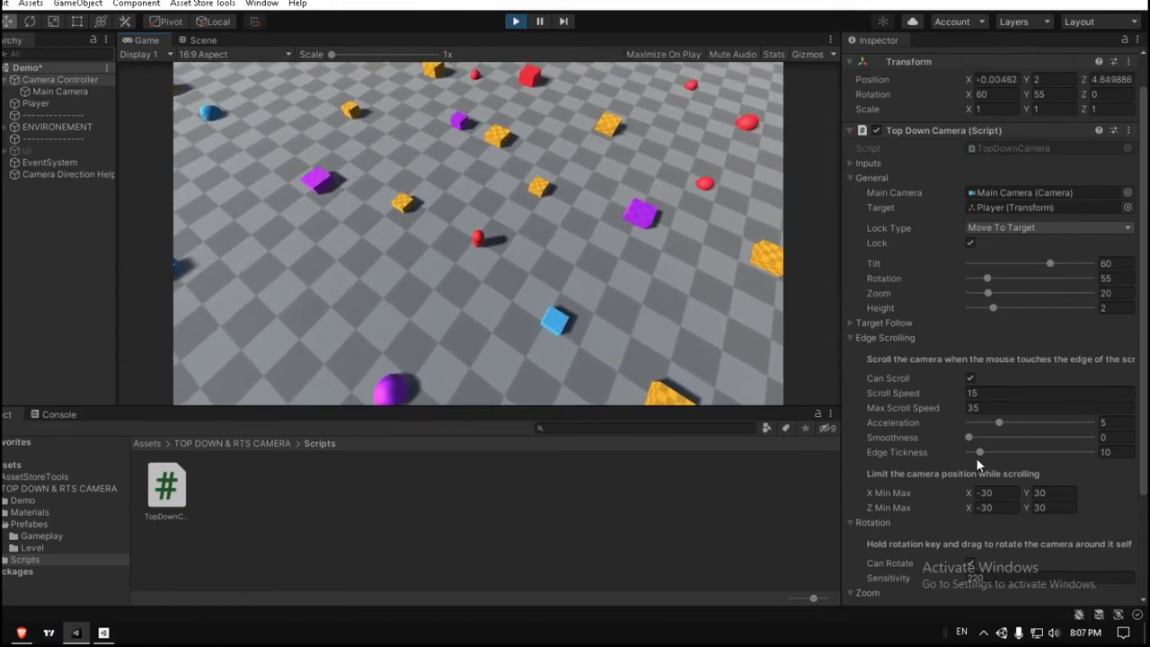
Step: Try an Edge Tickness of 30 in the running scene and restore it to 10
click(1113, 452)
text(30)
key(Return)
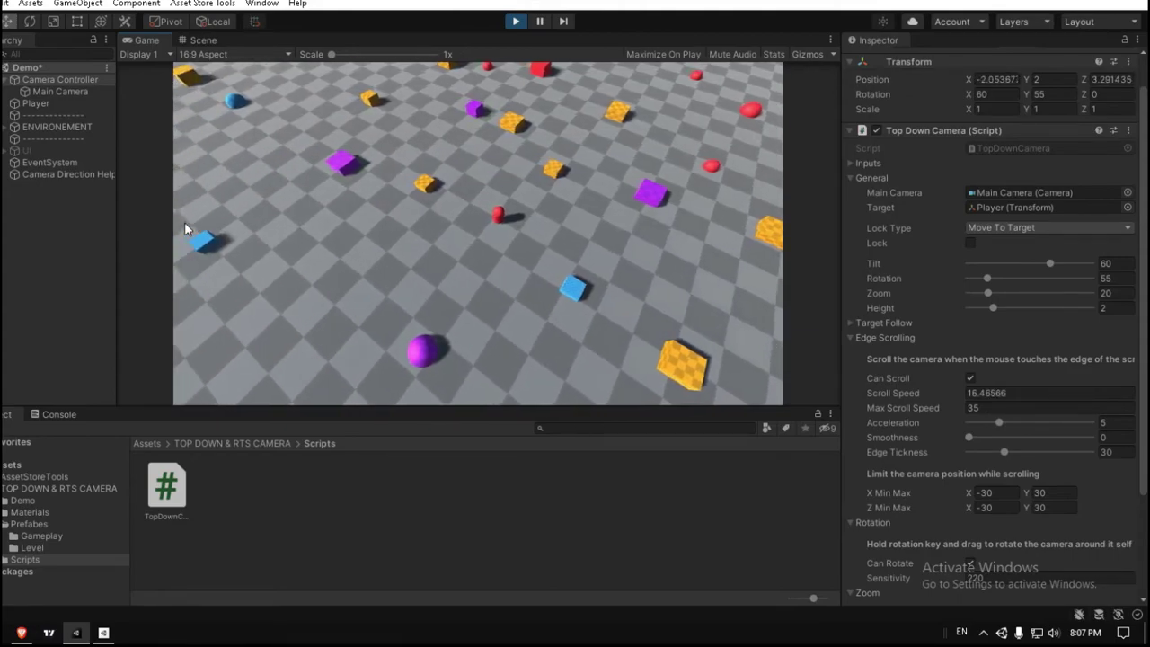
key(space)
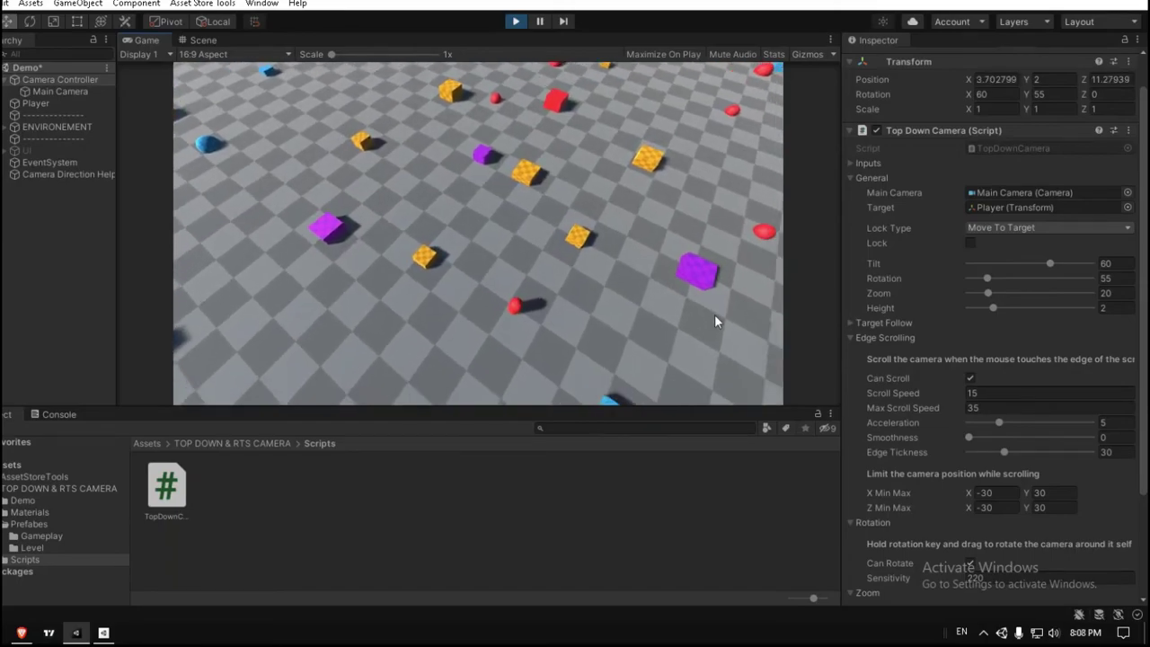
drag(1114, 454, 1039, 454)
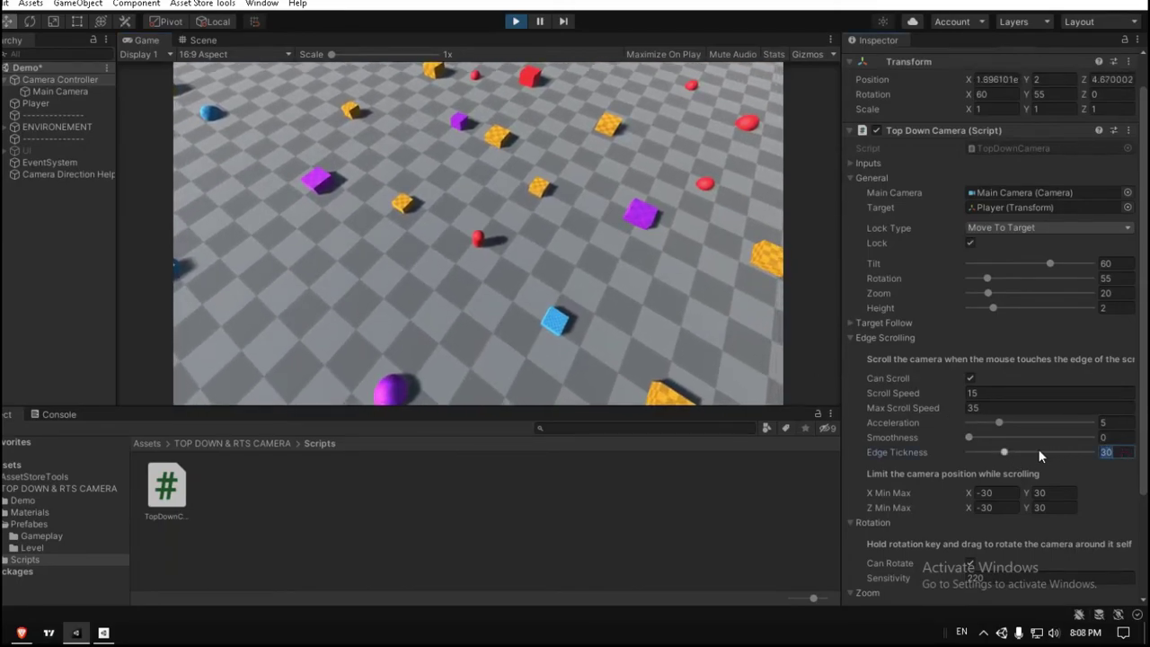
text(10)
key(Return)
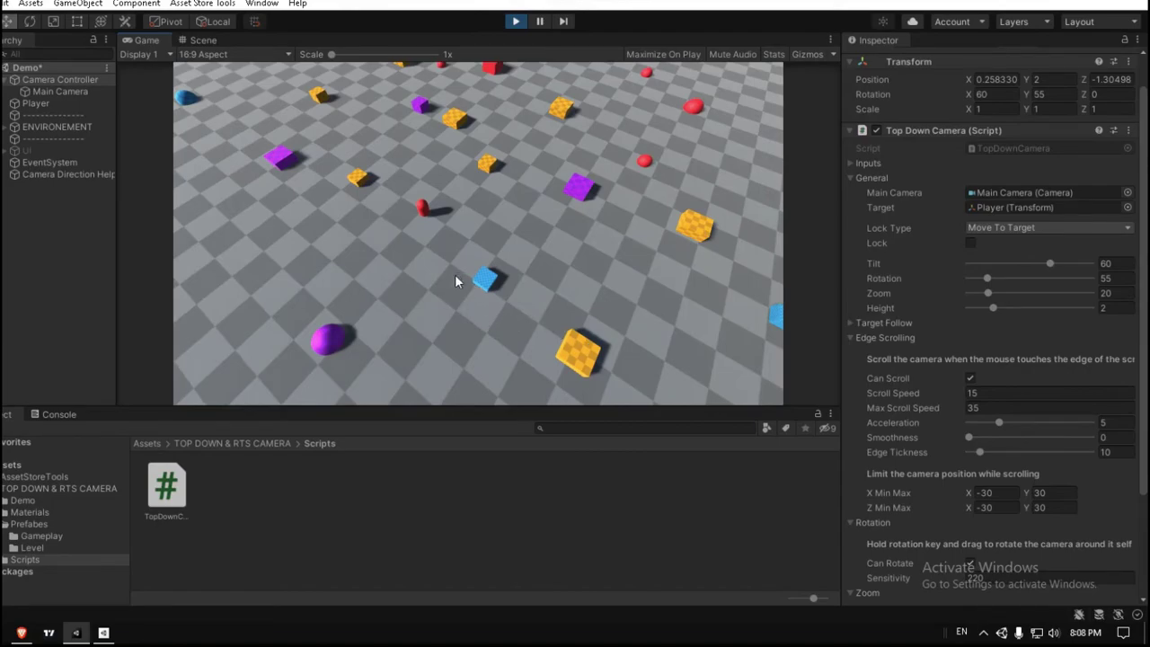
Step: Lock the camera onto the player and move the player around in all directions to check how the camera follows
key(w)
key(d)
key(space)
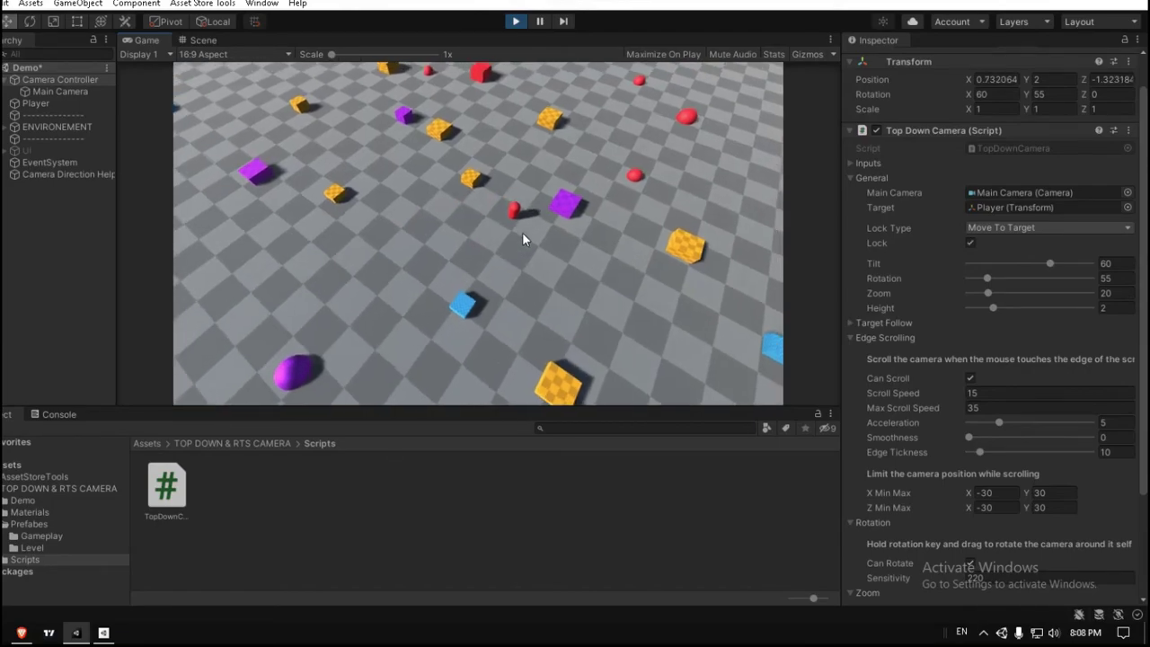
key(s)
key(a)
key(w)
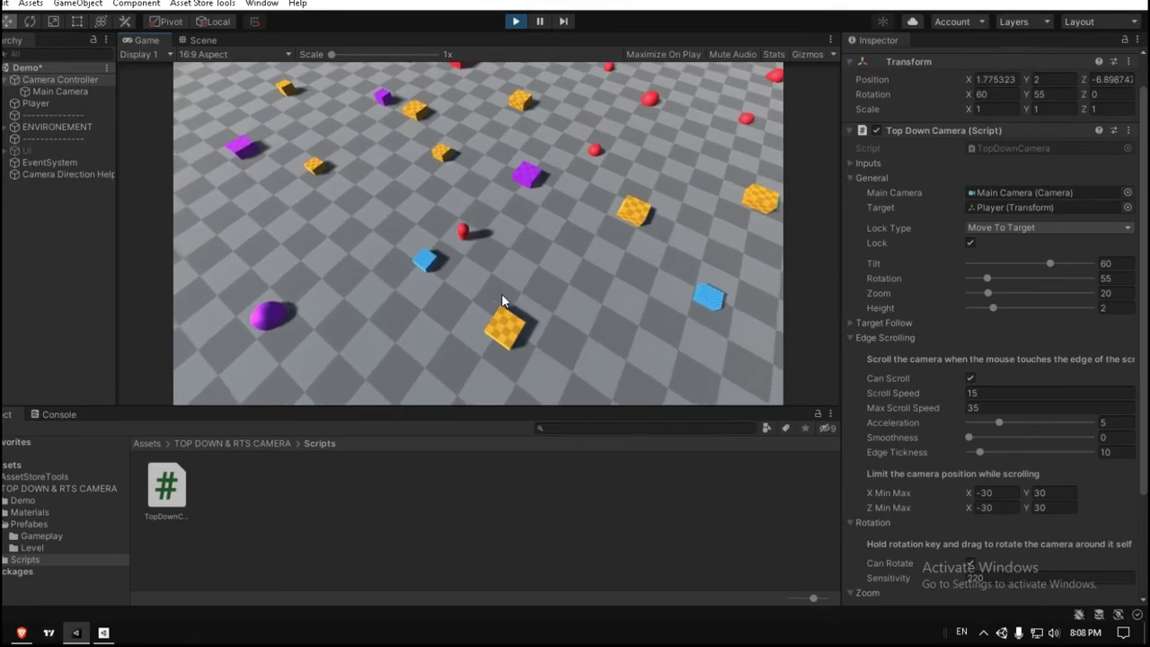
key(s)
key(w)
key(d)
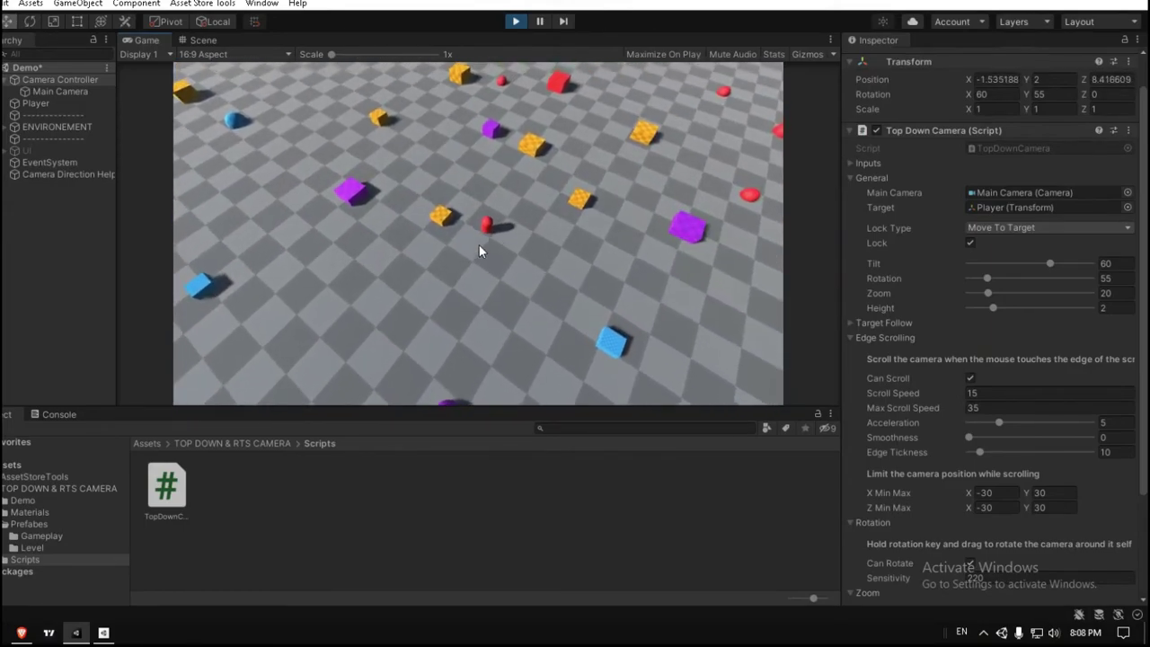
key(s)
key(s)
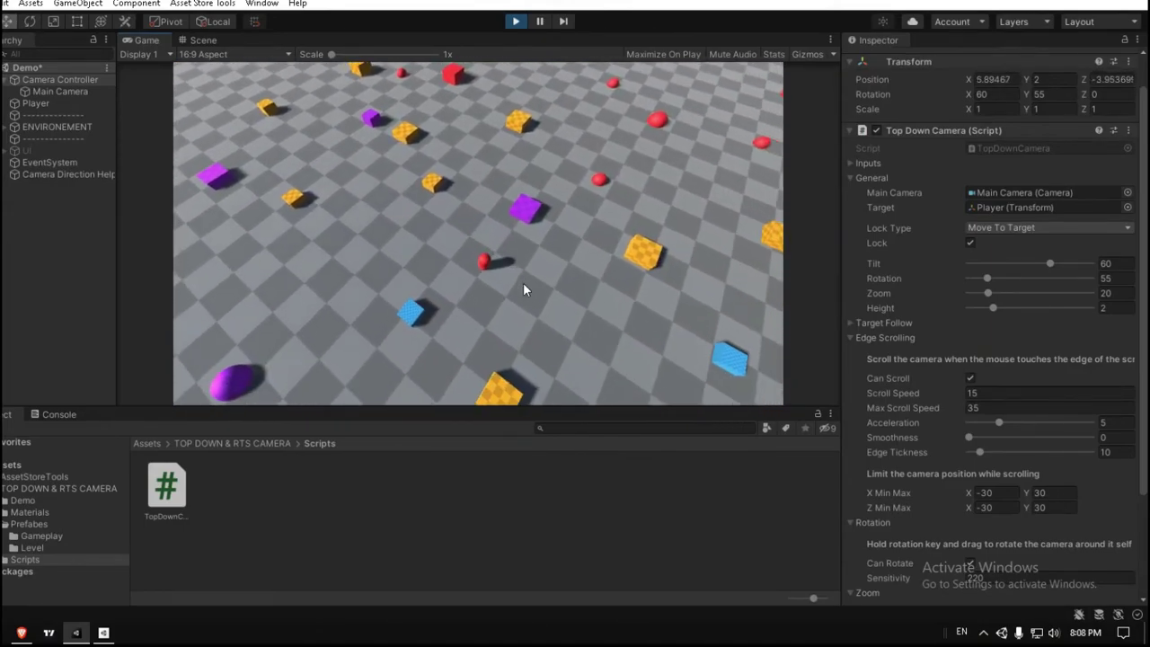
key(d)
key(w)
key(a)
key(s)
key(d)
key(s)
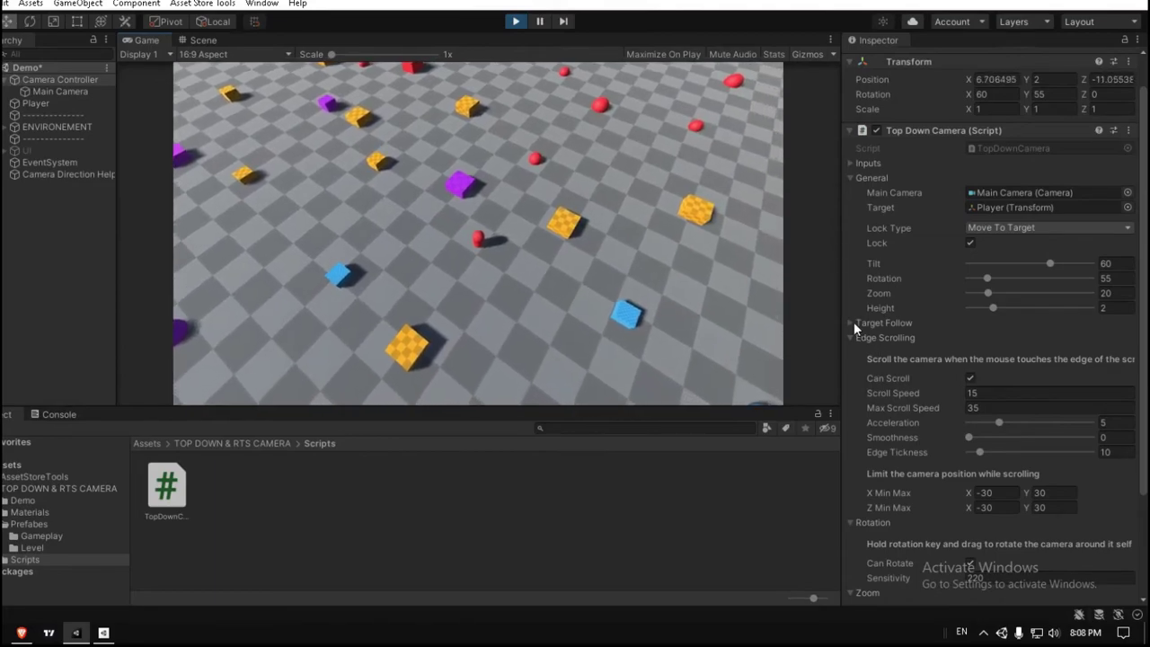
Step: Expand the Target Follow settings and move the player around to examine the follow smoothing
click(850, 323)
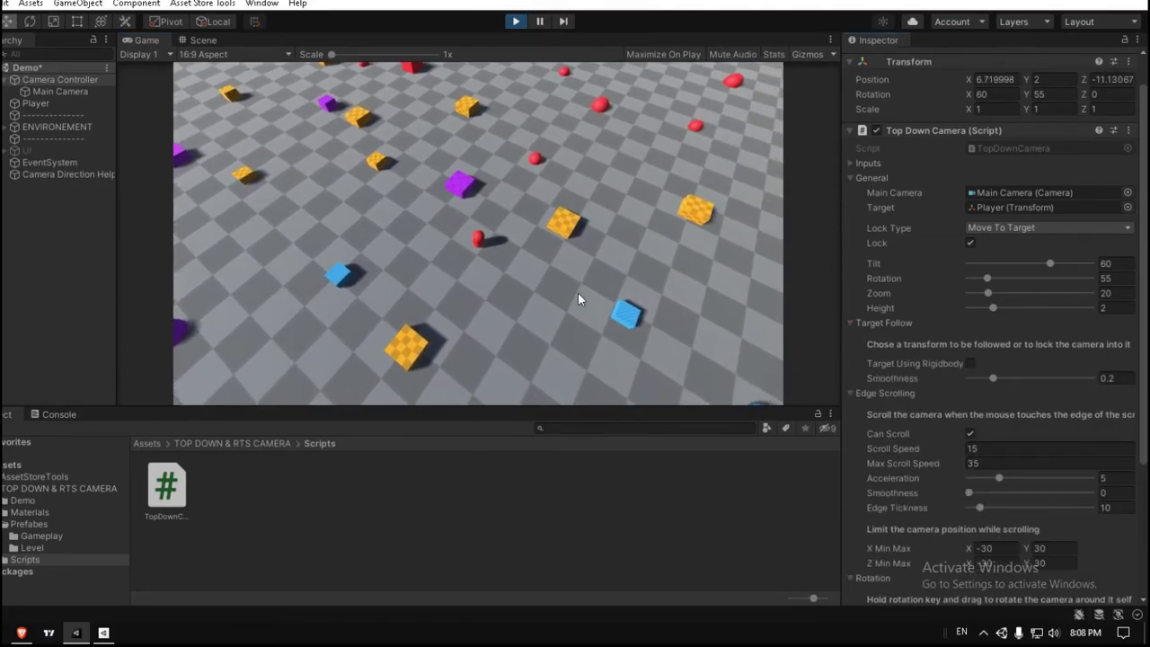
key(s)
key(d)
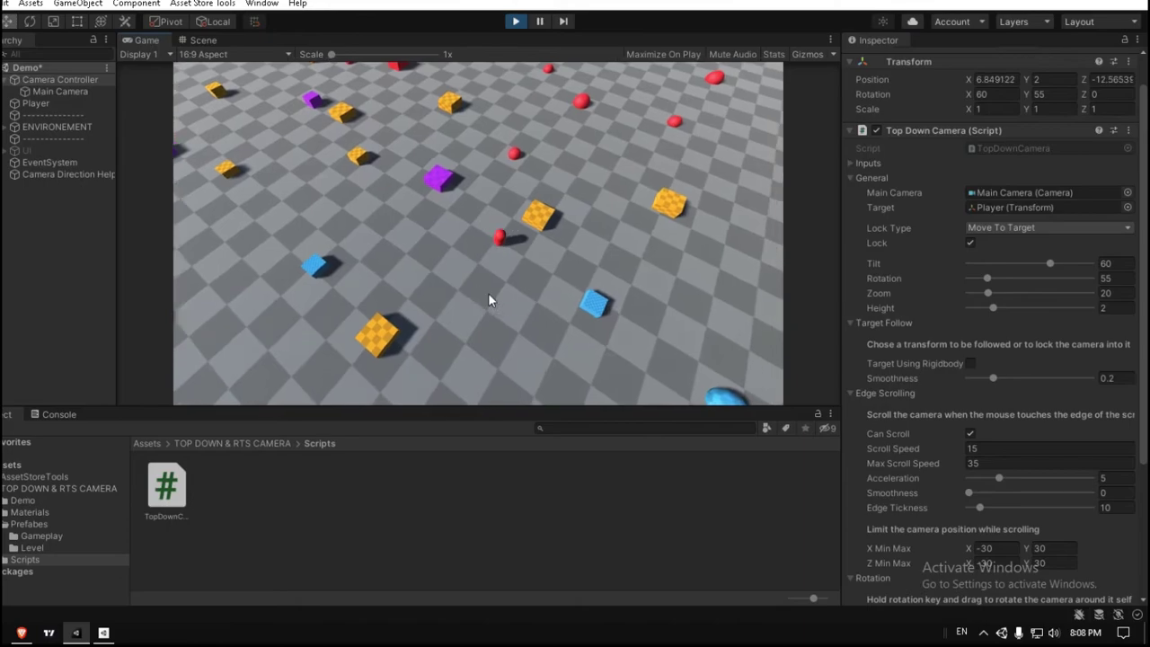
key(s)
key(a)
key(w)
key(w)
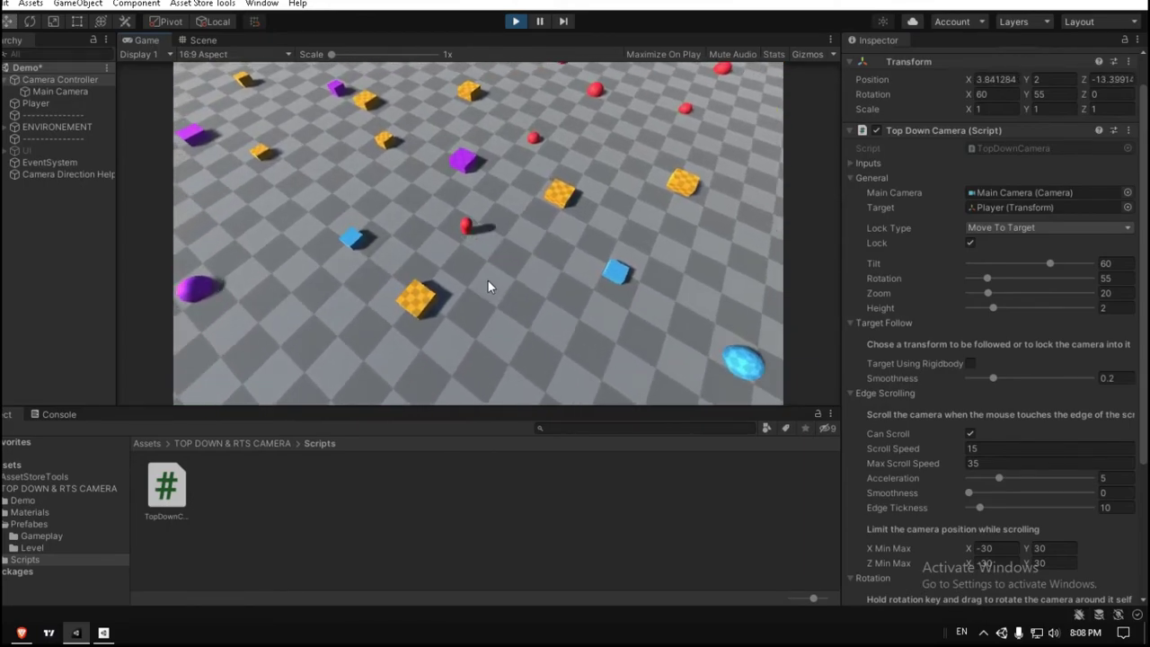
key(a)
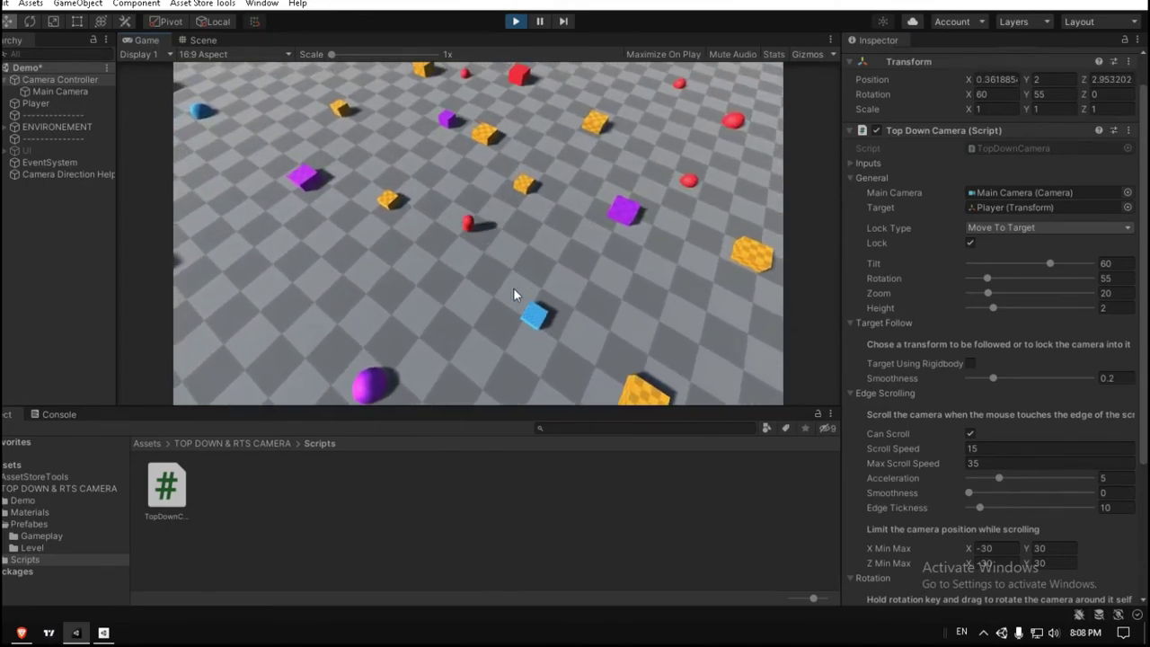
key(d)
key(s)
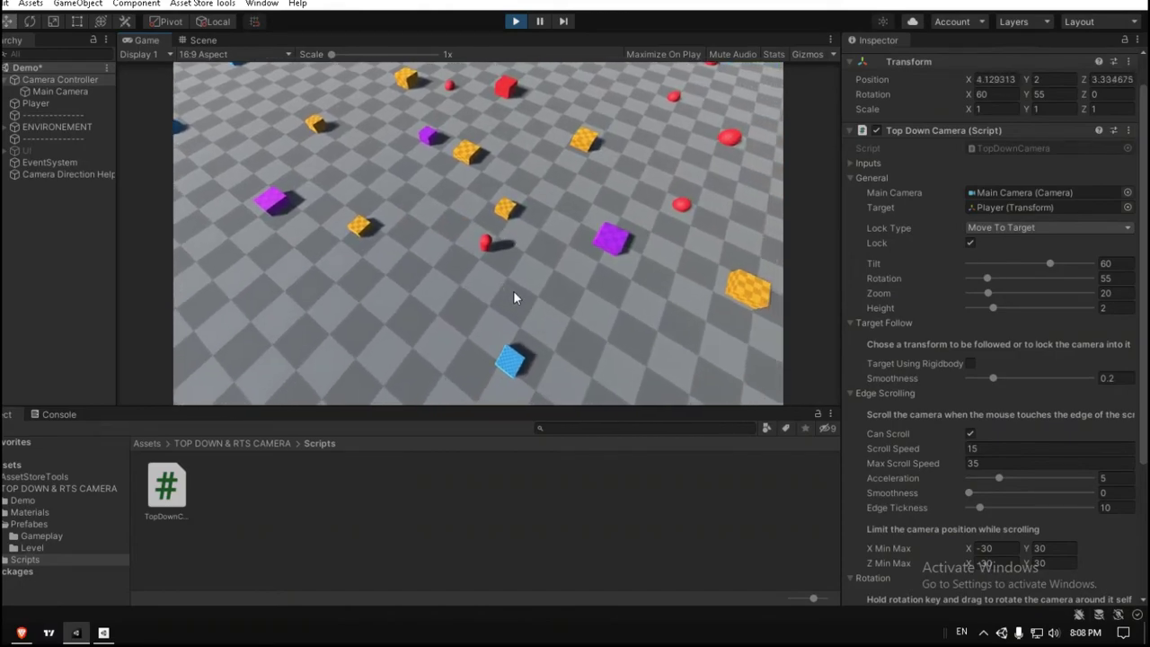
key(d)
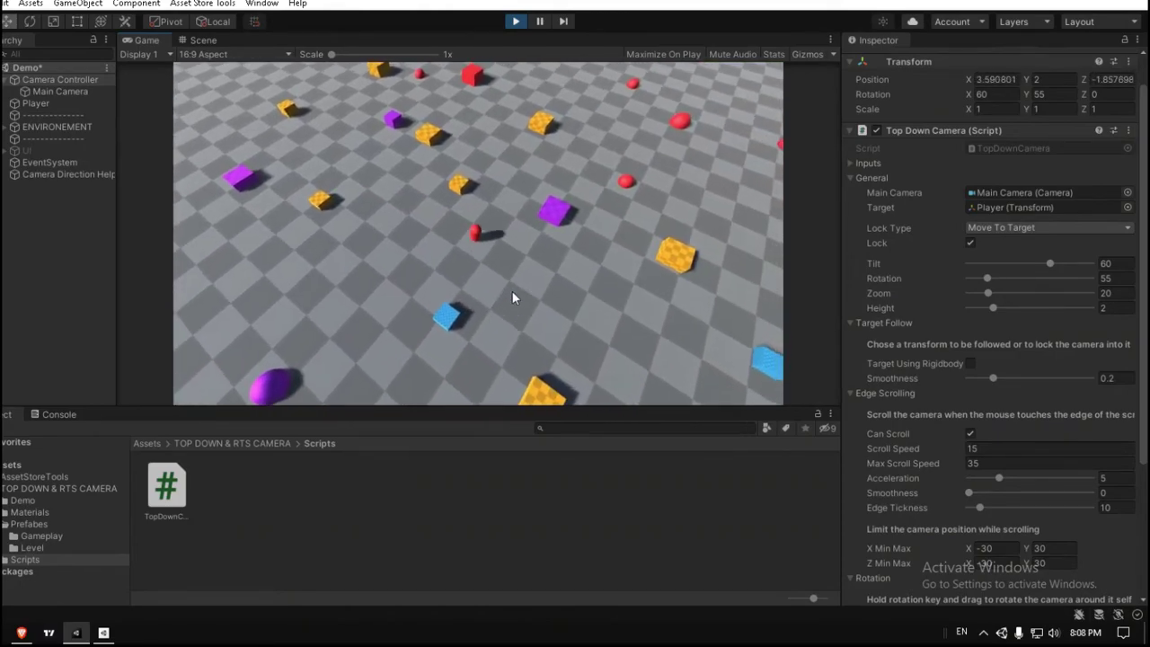
key(a)
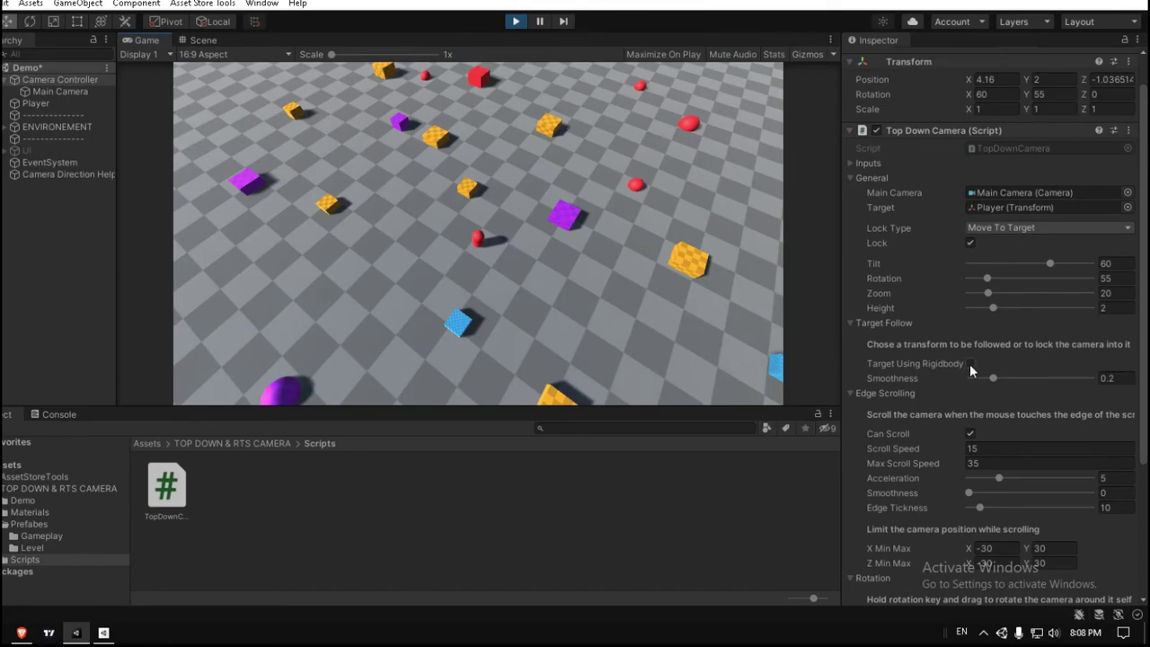
Step: Enable Target Using Rigidbody and test the camera follow by moving the player
click(971, 364)
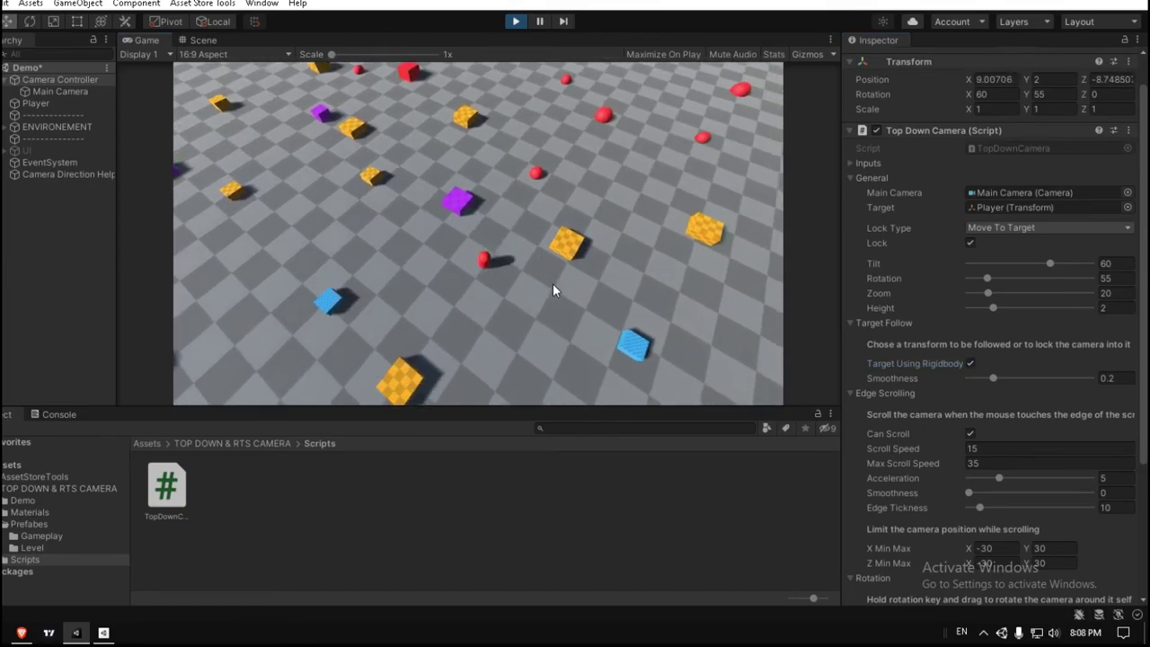
key(a)
key(s)
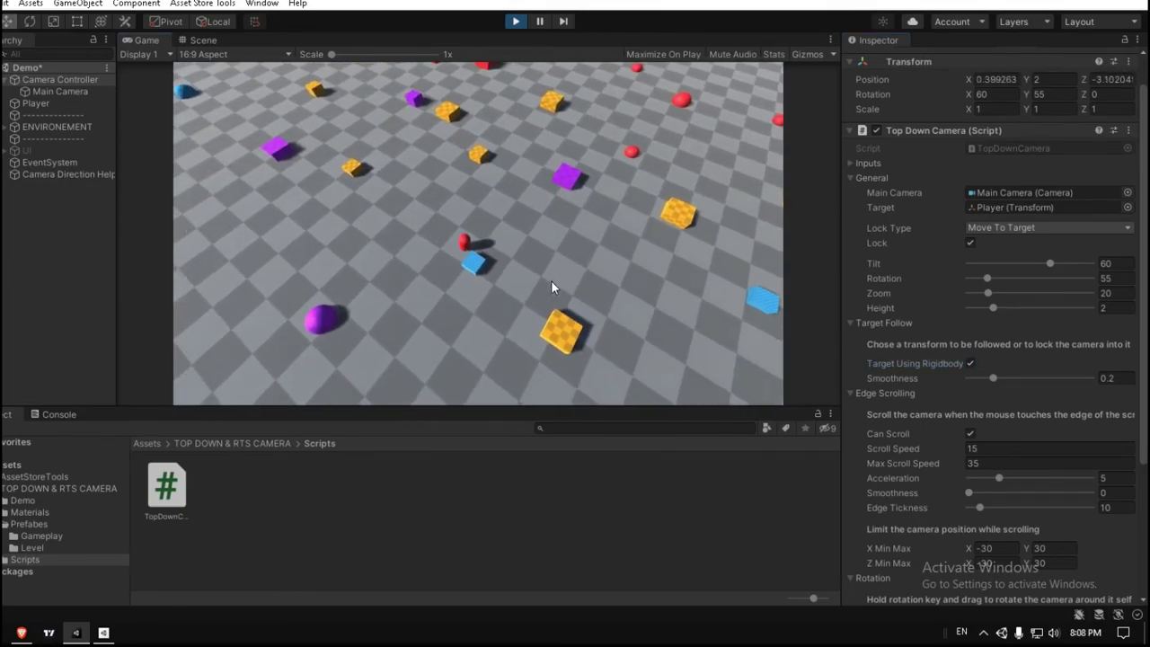
key(w)
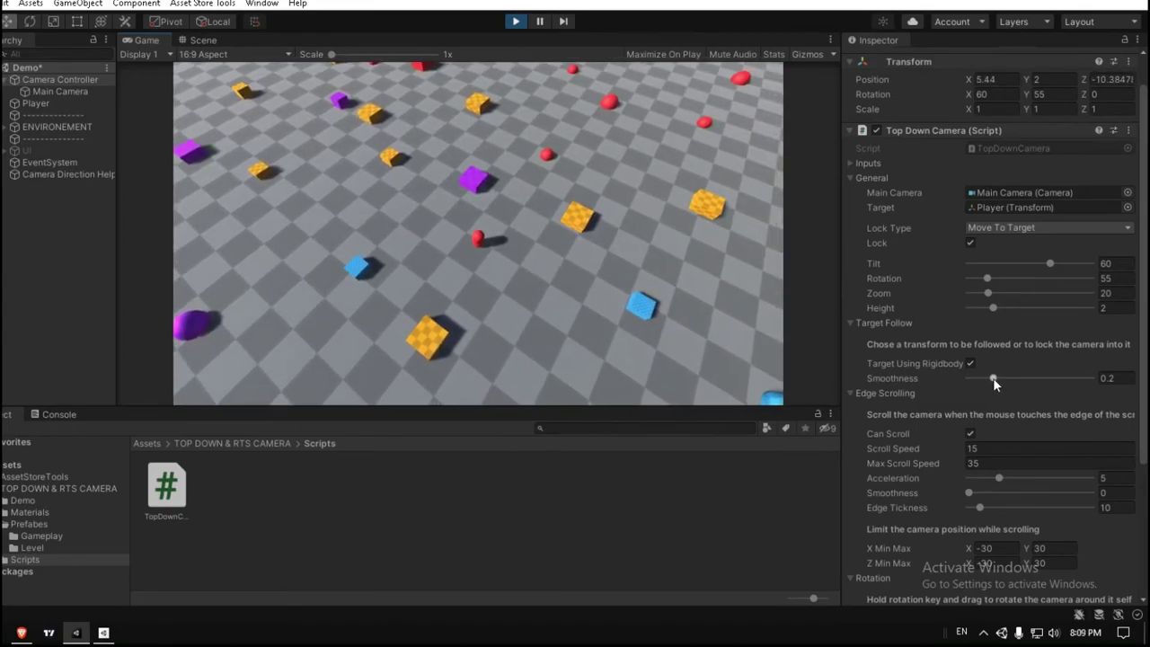
Step: Set the Target Follow Smoothness to 0 and move the player to test the camera follow
drag(993, 381, 971, 380)
click(595, 287)
key(s)
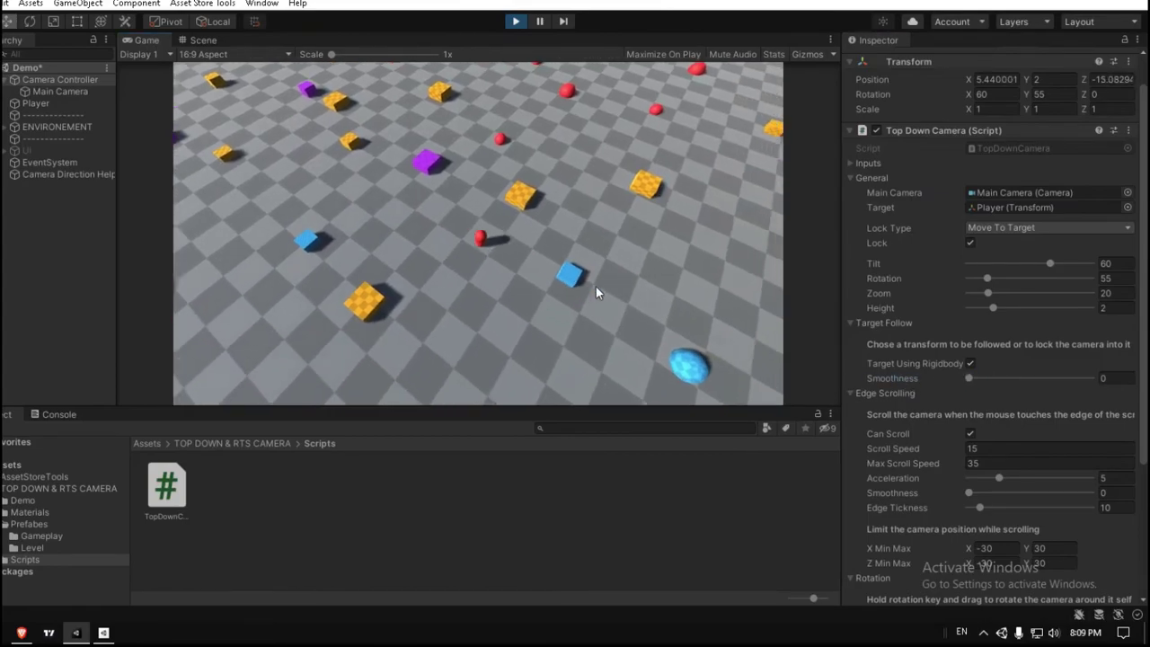
key(d)
key(a)
key(w)
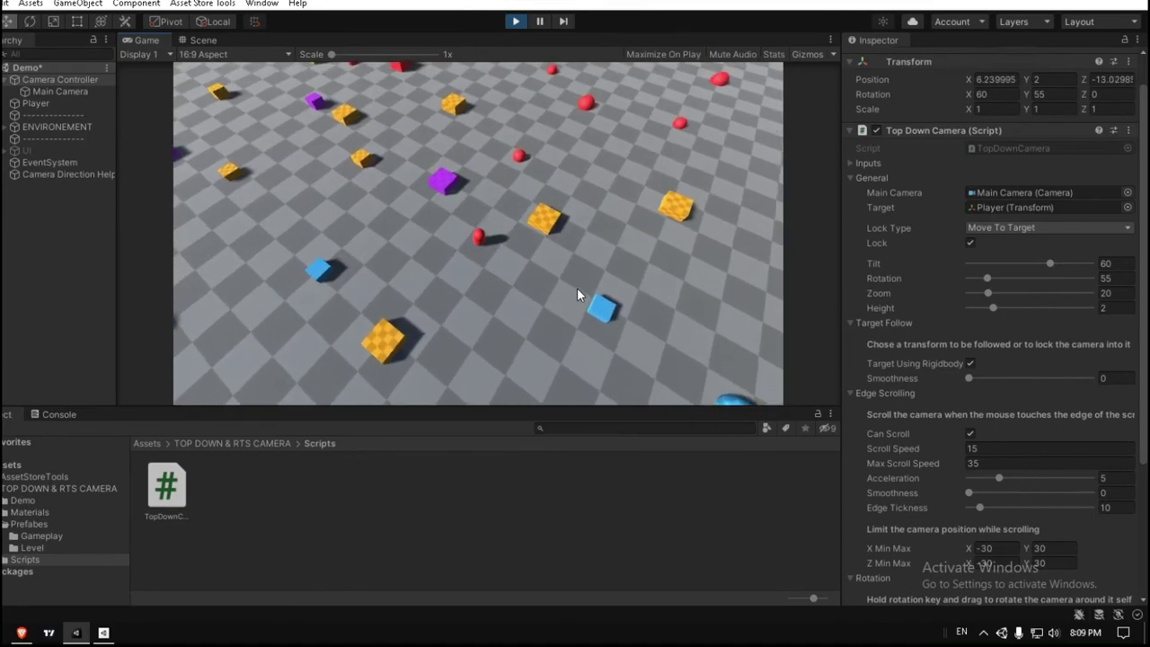
Step: Expand the Inputs settings and review the key choices for Toggle Free Cam, keeping Space
scroll(851, 205, up, 2)
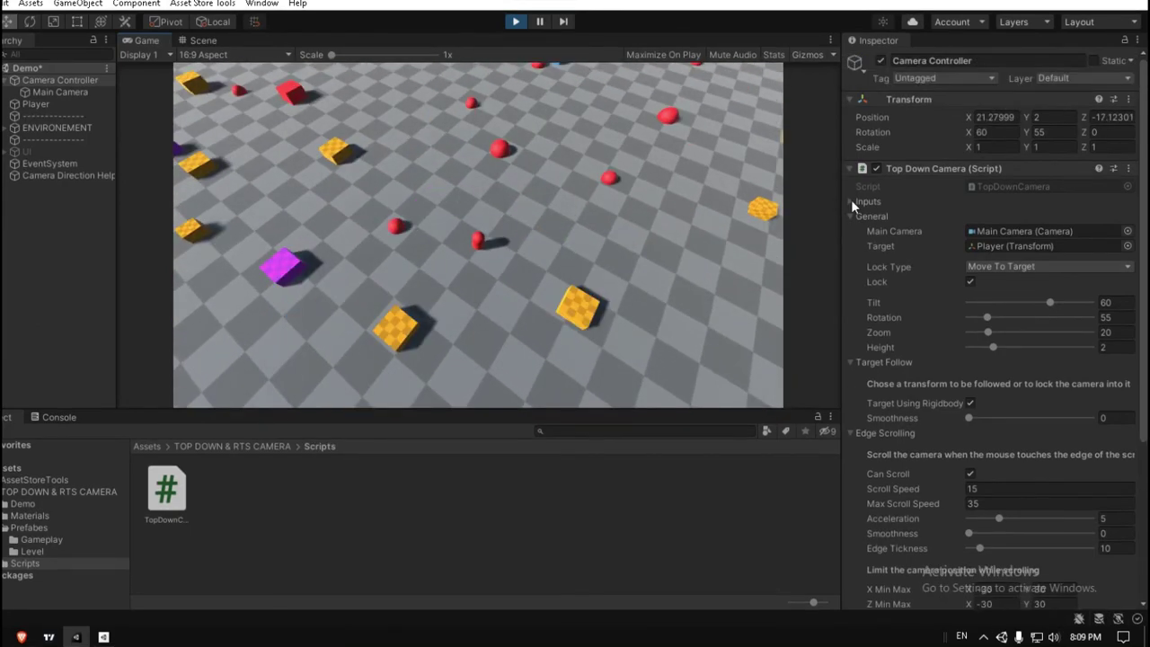
click(851, 202)
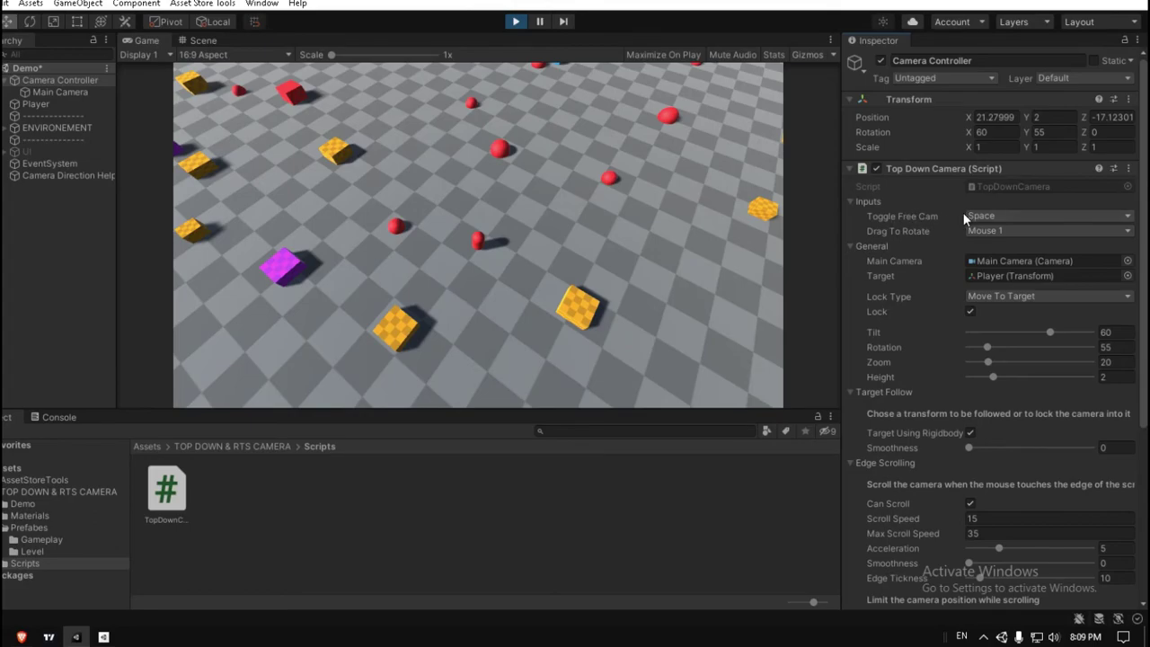
click(996, 215)
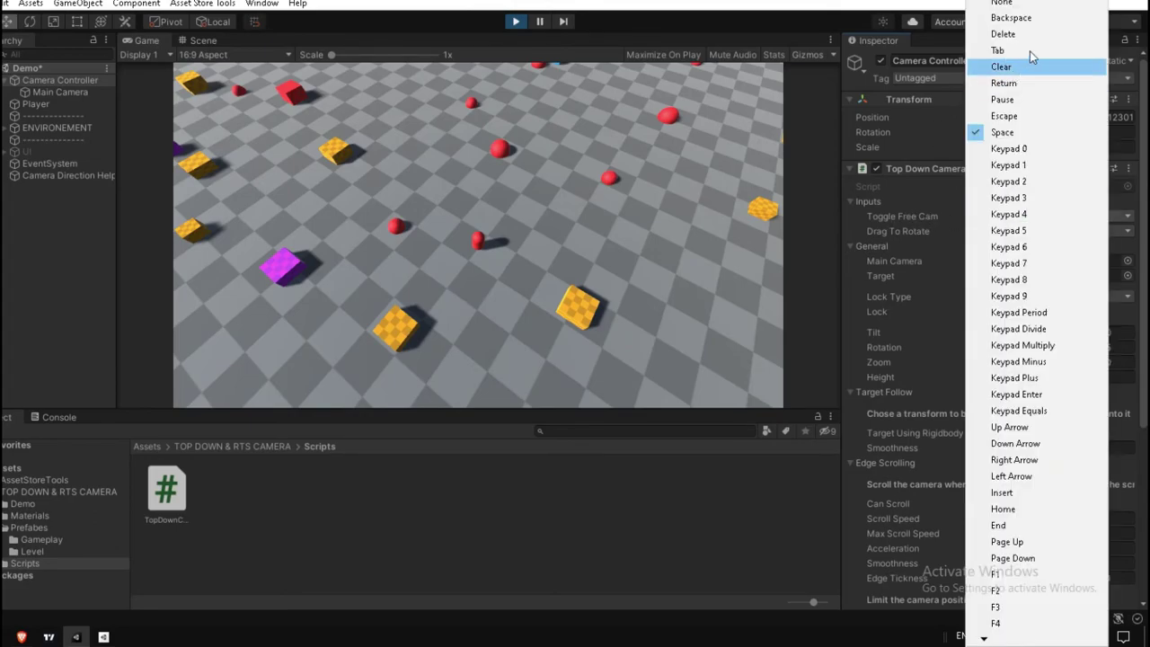
click(945, 215)
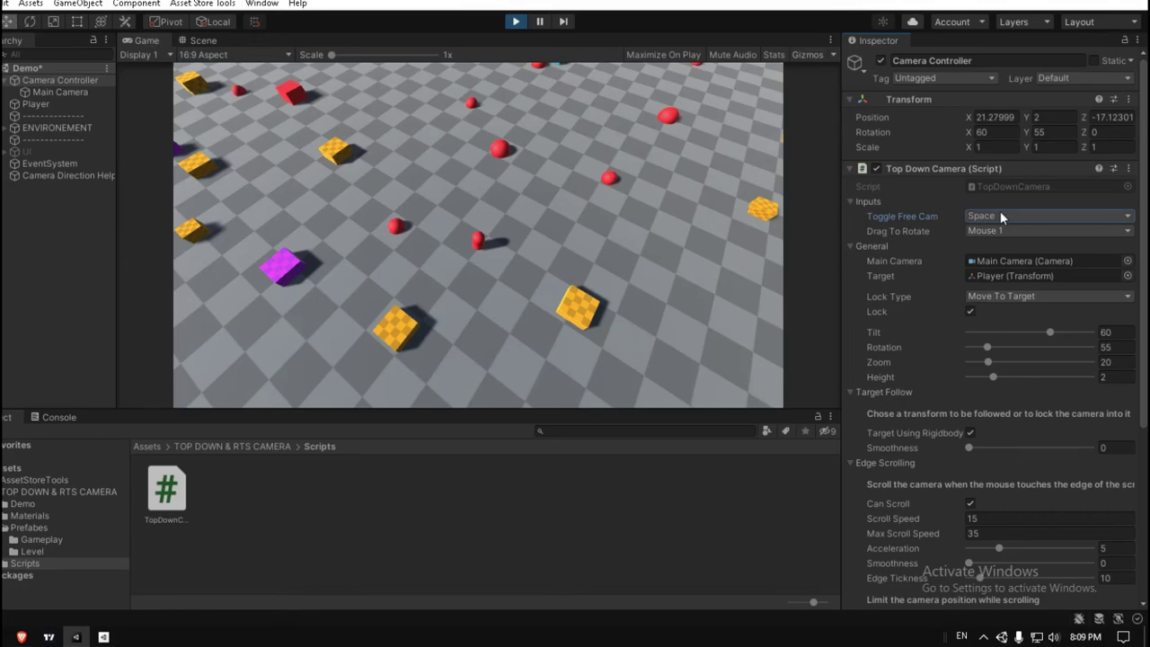
Step: Restart the running scene to reset the camera settings and lock the camera onto the player
click(516, 22)
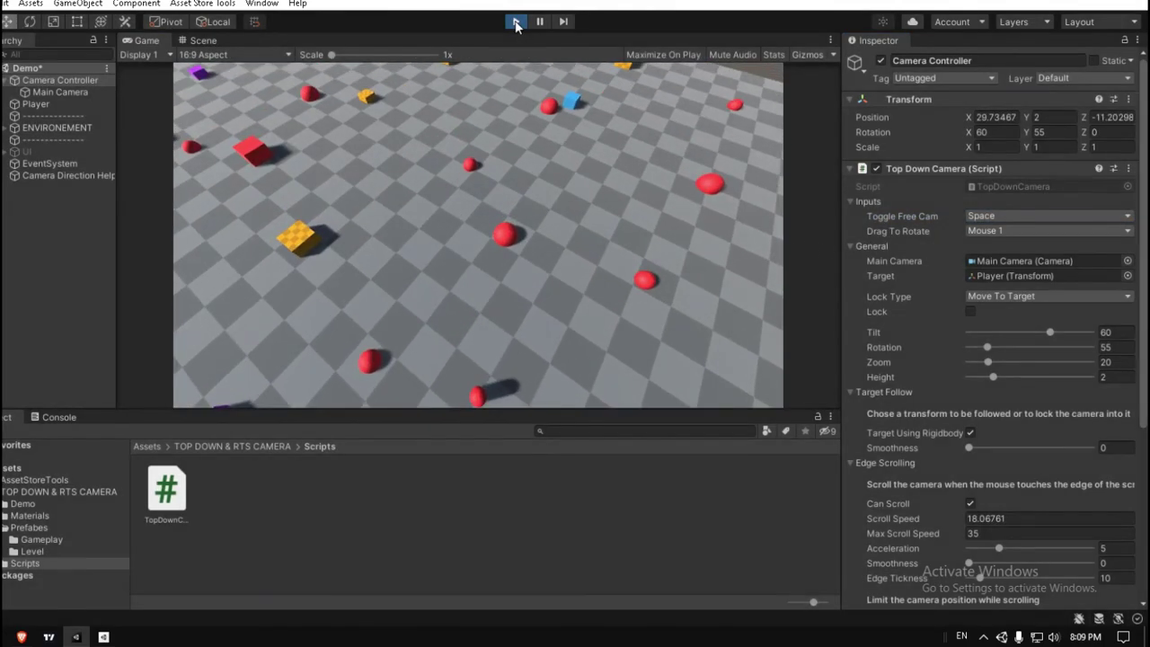
click(515, 22)
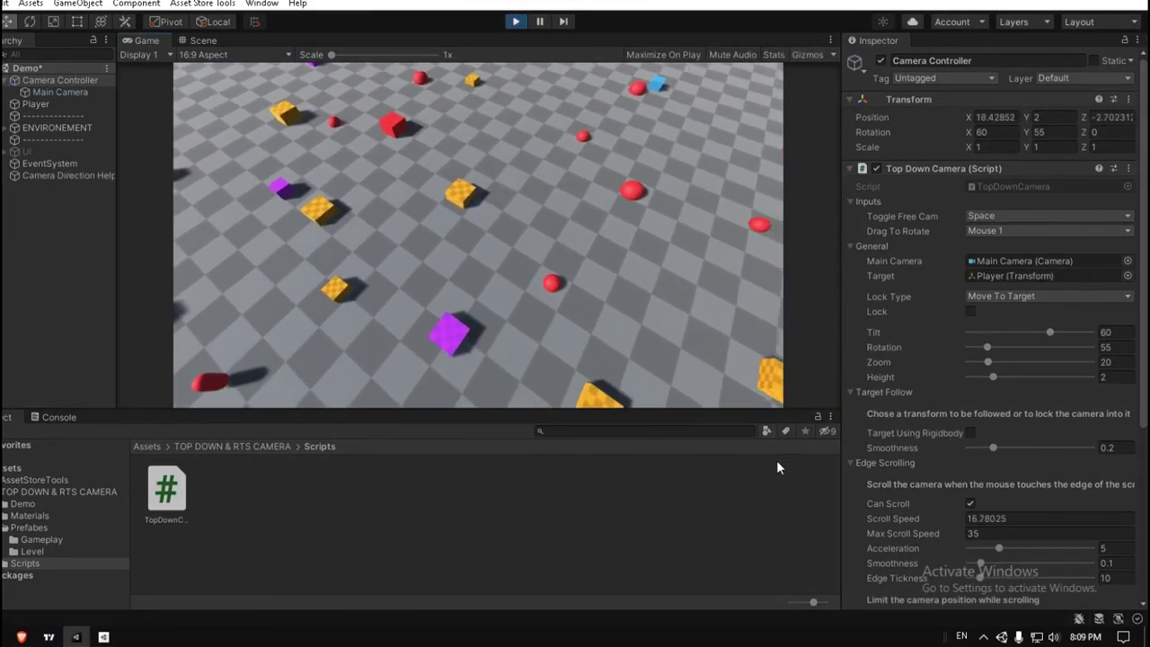
key(space)
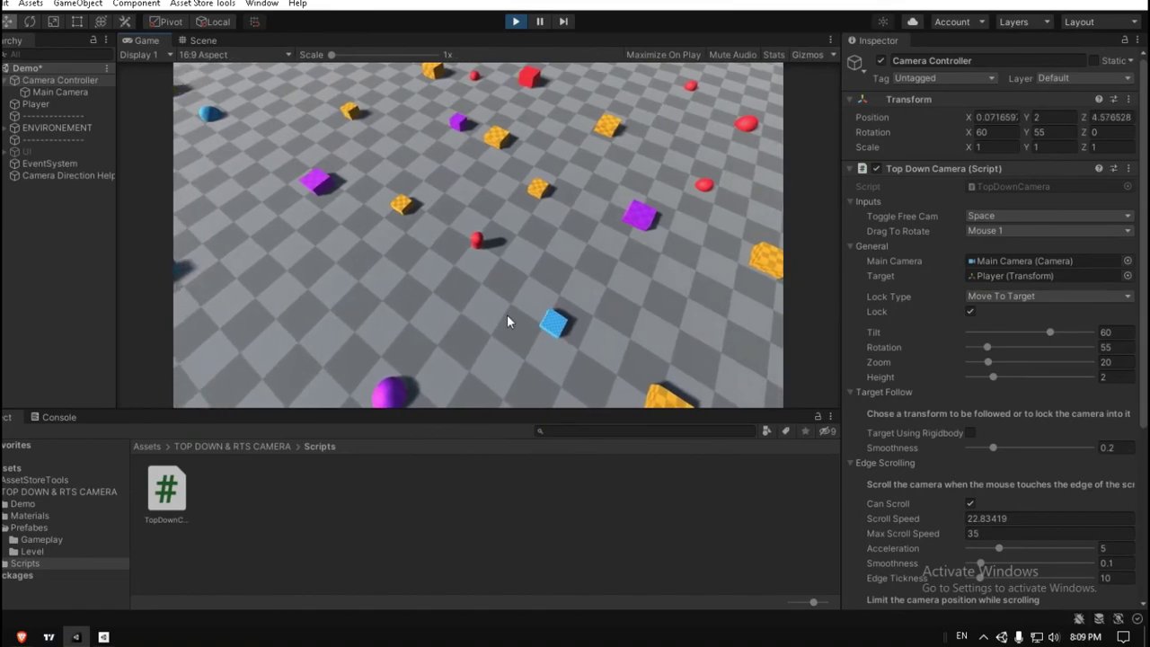